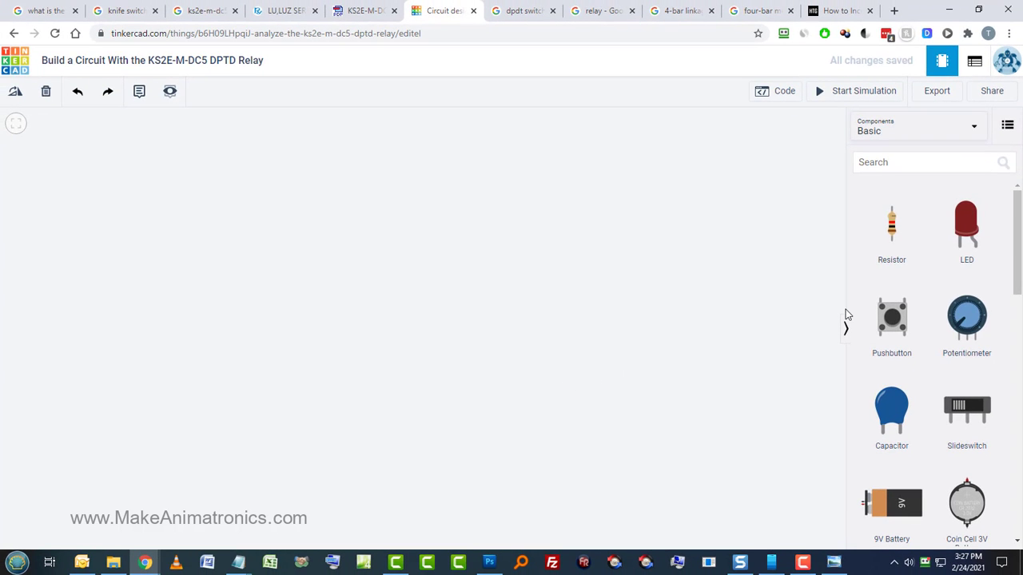
Show all available components and place a Relay DPDT in the middle of the empty workplane.
click(884, 130)
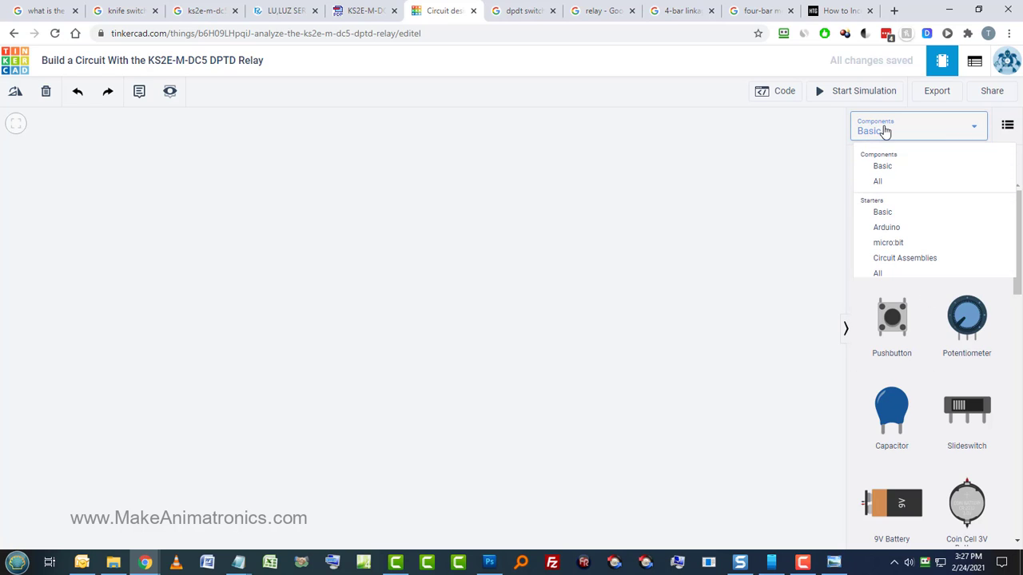
click(893, 186)
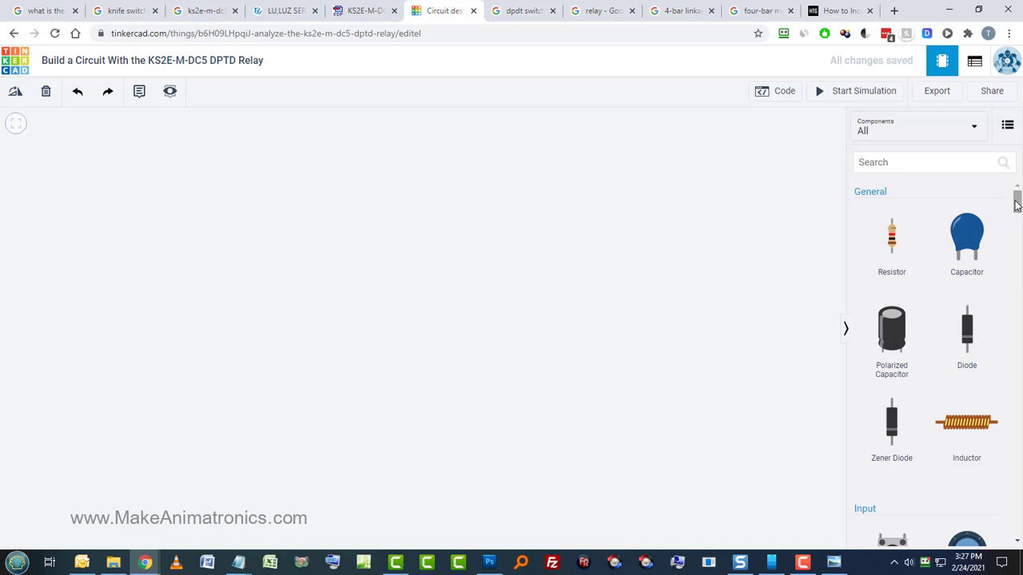
drag(1017, 202, 1018, 452)
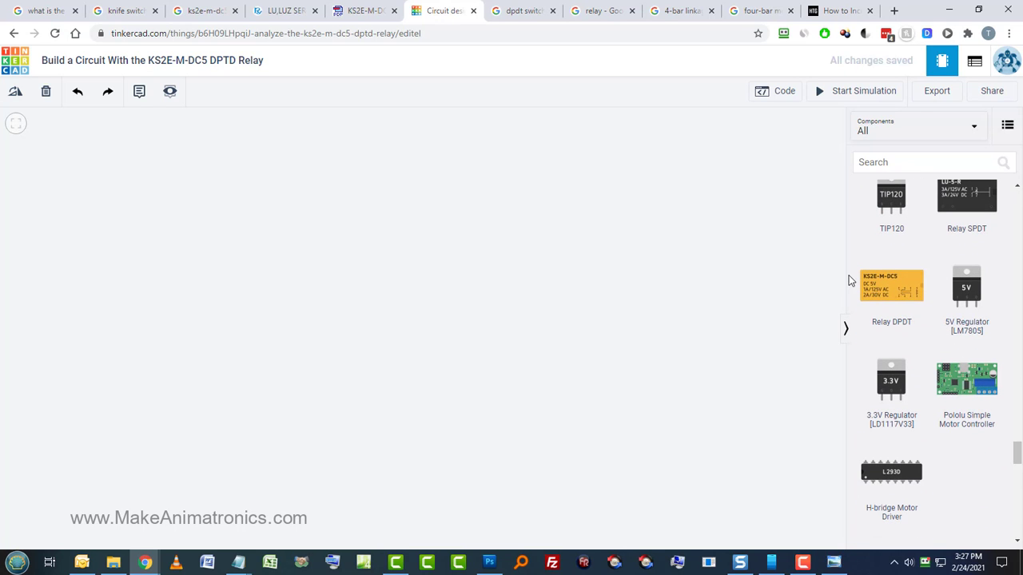
drag(895, 292, 529, 299)
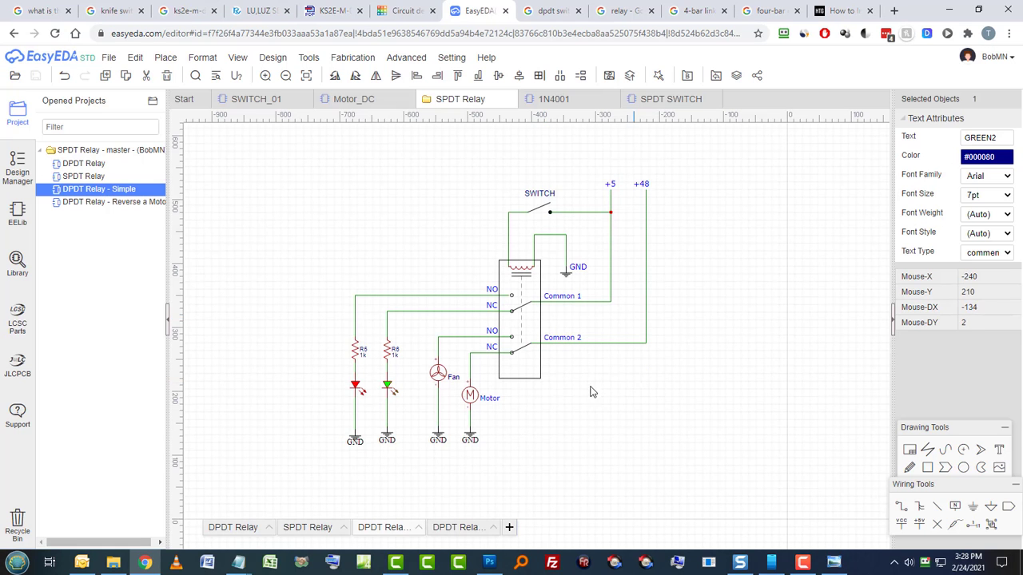
Switch to EasyEDA and examine the DPDT Relay - Simple schematic, highlighting the Common 1 and Common 2 contact sets.
scroll(588, 391, up, 1)
drag(612, 393, 664, 425)
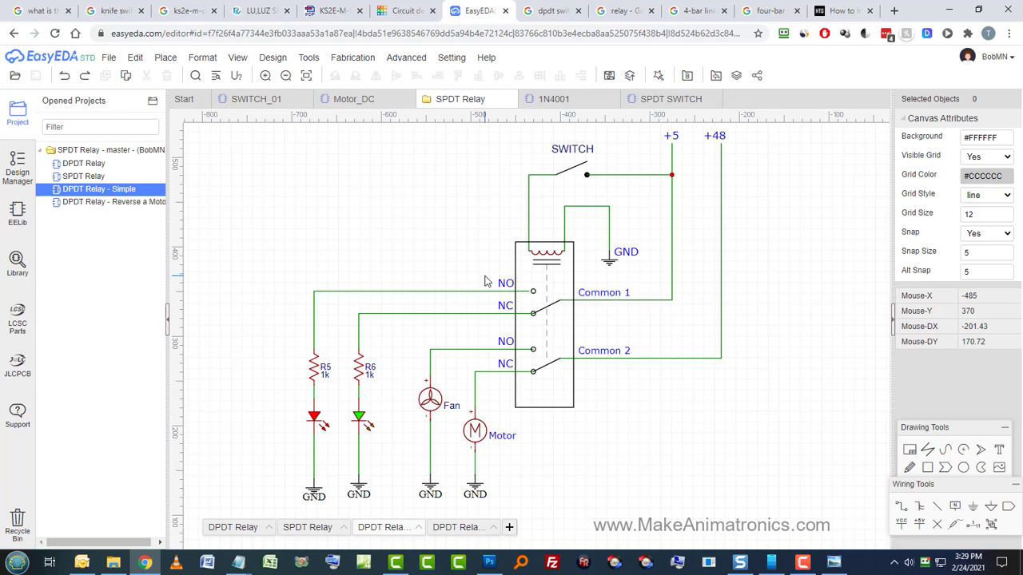
drag(474, 281, 639, 324)
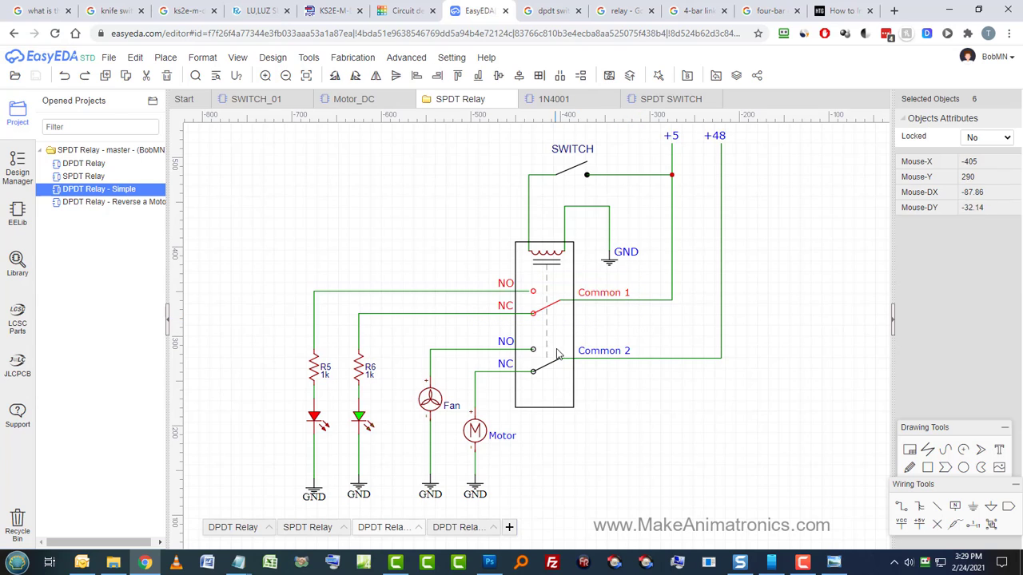
drag(477, 328, 636, 384)
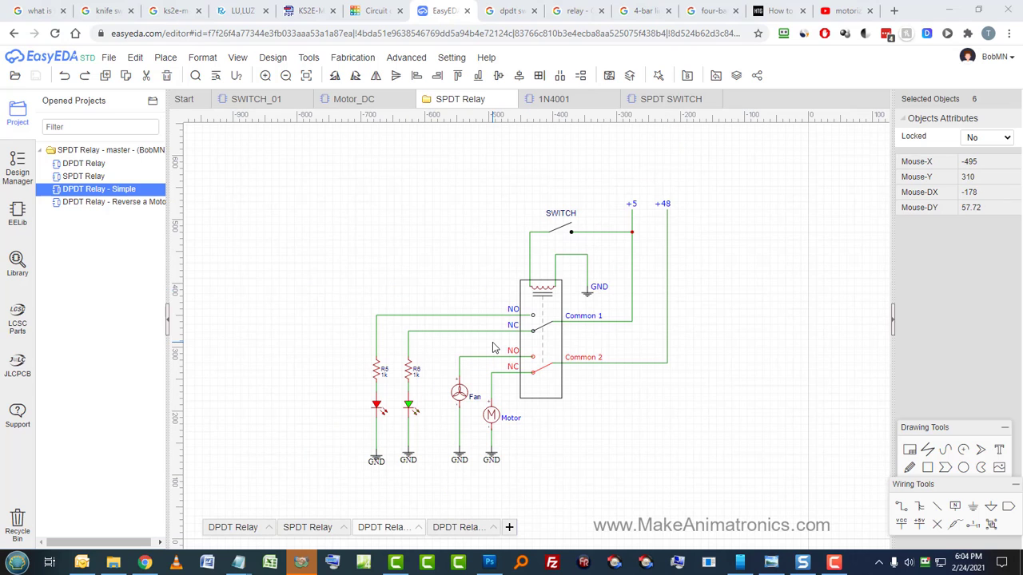
drag(491, 342, 588, 397)
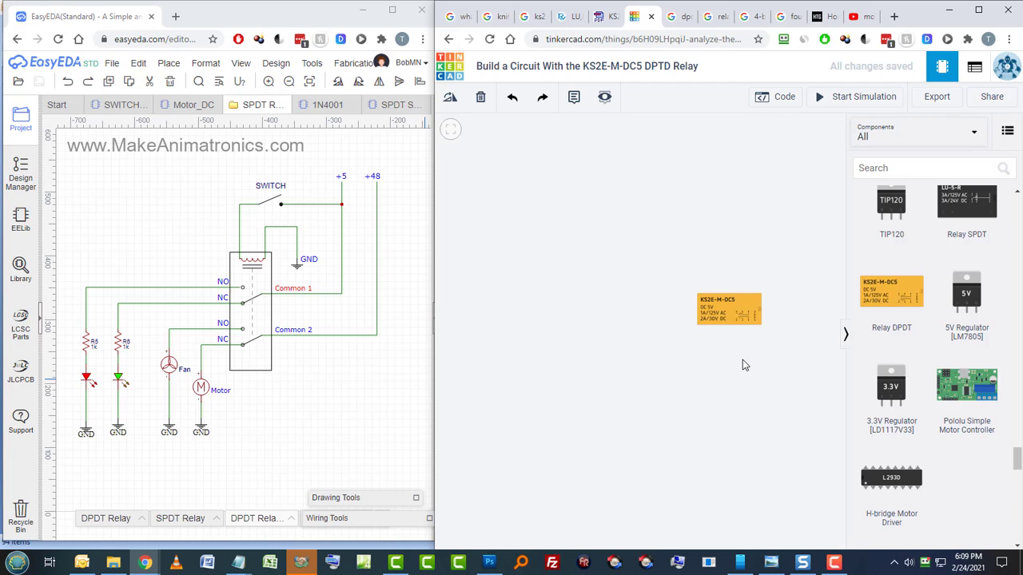
In Tinkercad, wire the power supply's positive terminal through the slideswitch to the relay coil and its negative terminal to the other coil pin.
scroll(728, 314, up, 1)
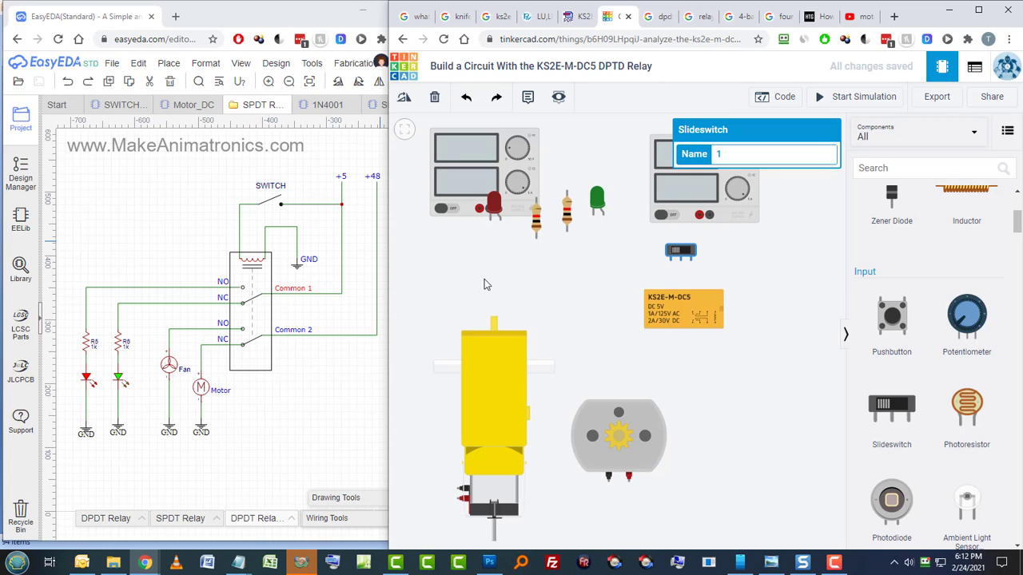
click(751, 314)
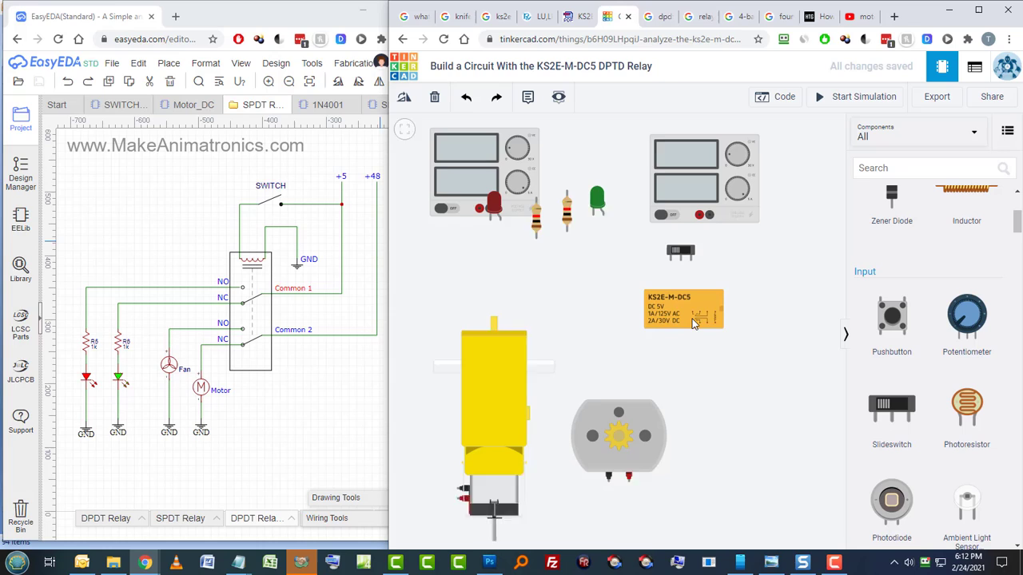
scroll(692, 318, up, 1)
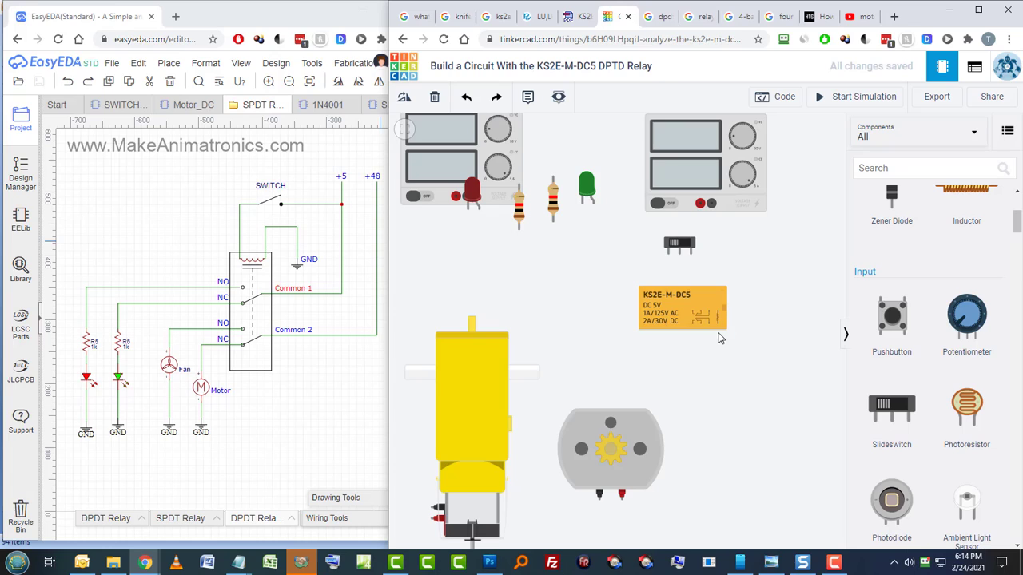
click(700, 205)
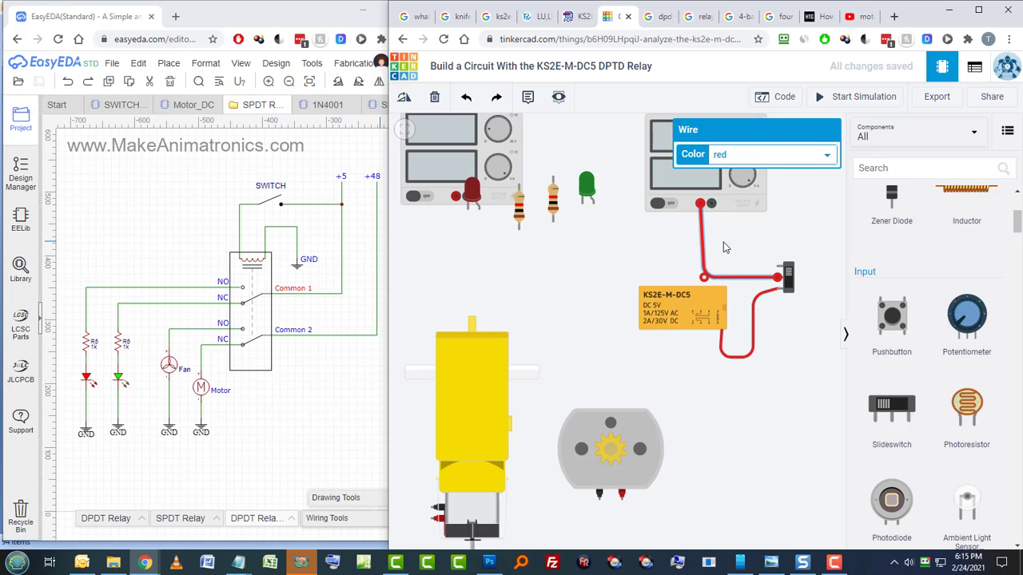
click(712, 204)
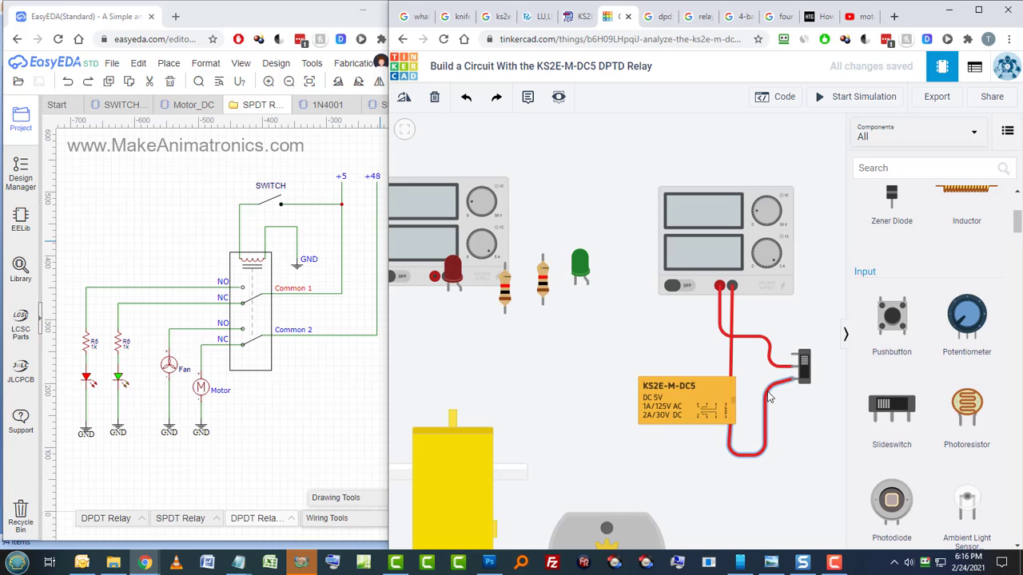
Simulate the relay coil circuit, toggle the slideswitch several times to observe the relay, and stop the simulation.
scroll(720, 445, up, 2)
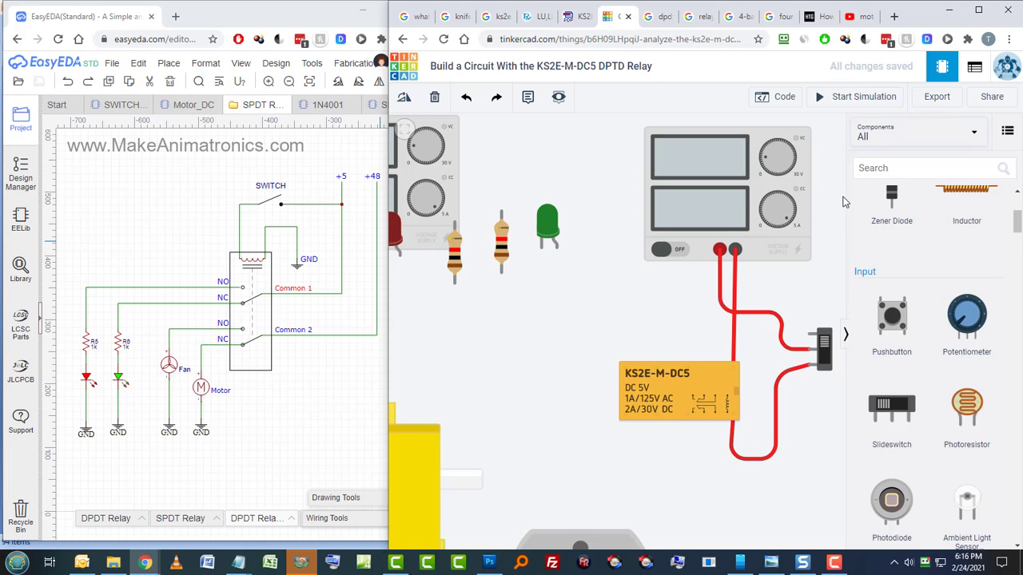
click(855, 99)
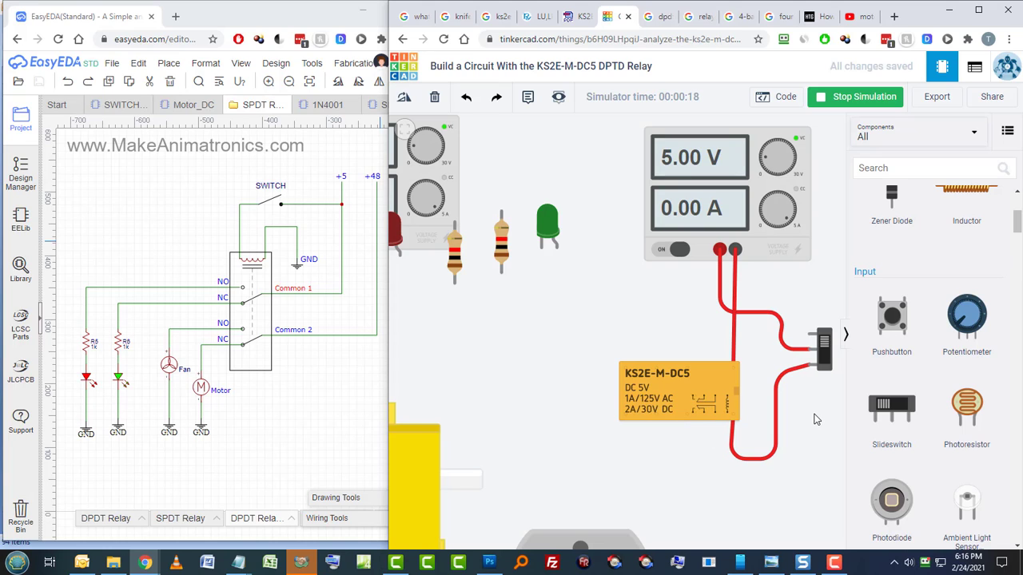
click(825, 358)
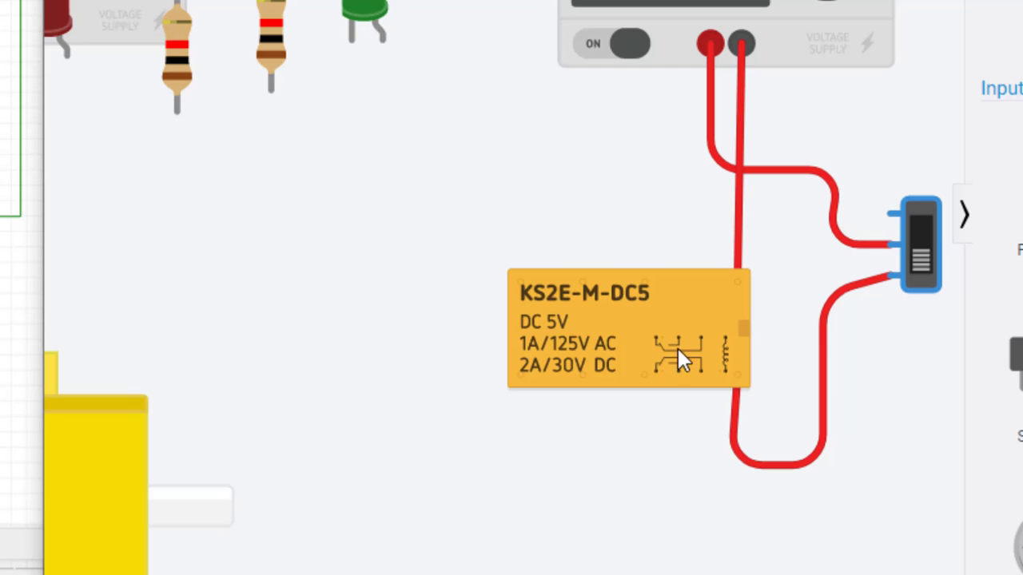
click(921, 224)
click(923, 237)
click(923, 236)
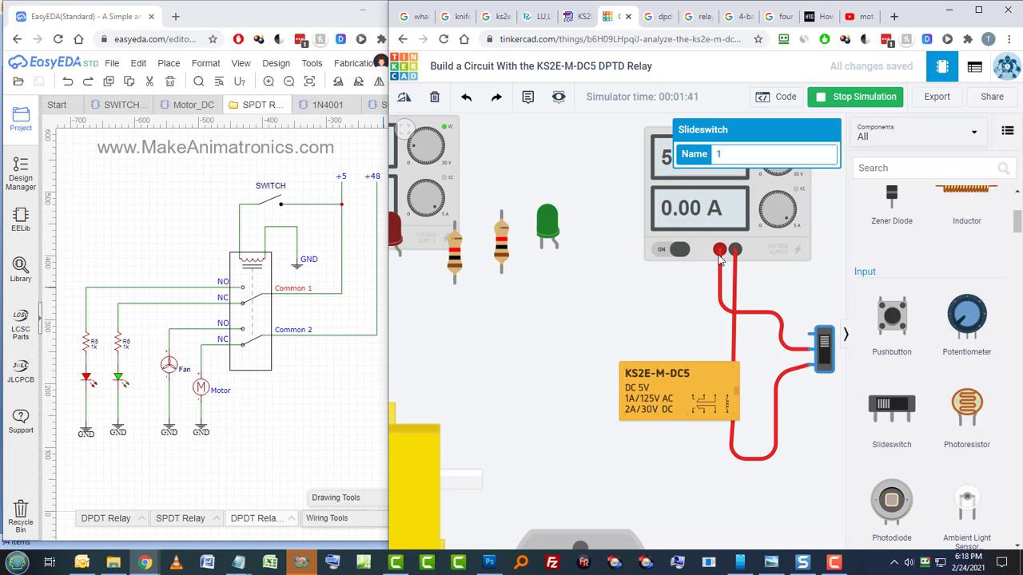
click(853, 100)
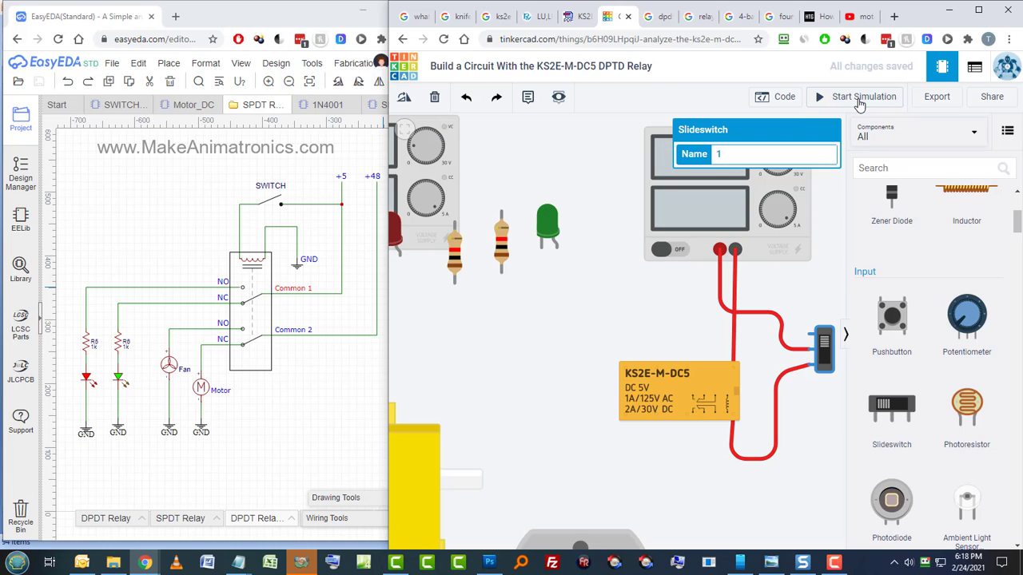
Wire the power supply's positive terminal to the relay's Common 1 contact with one bend in between.
click(719, 251)
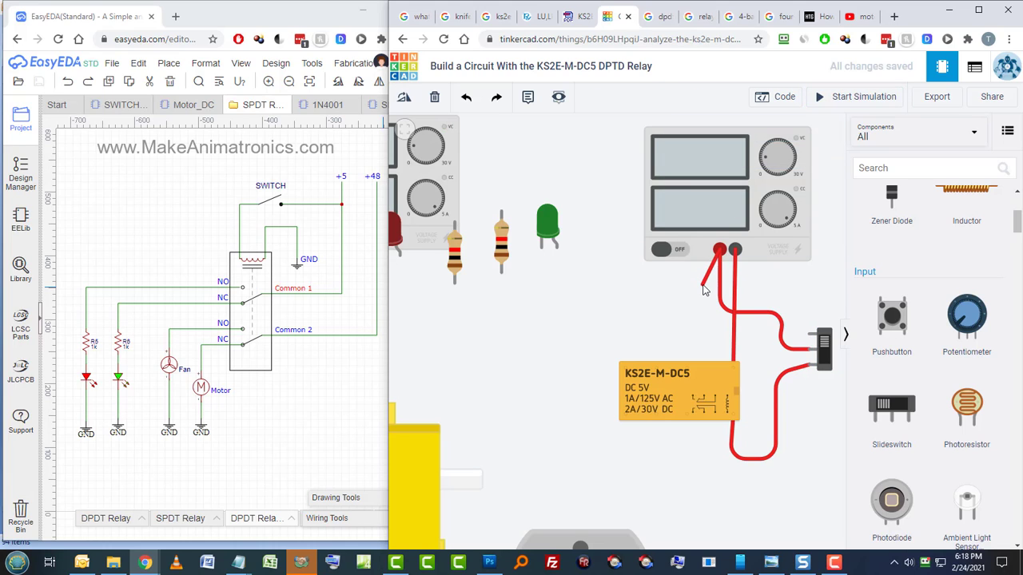
click(703, 287)
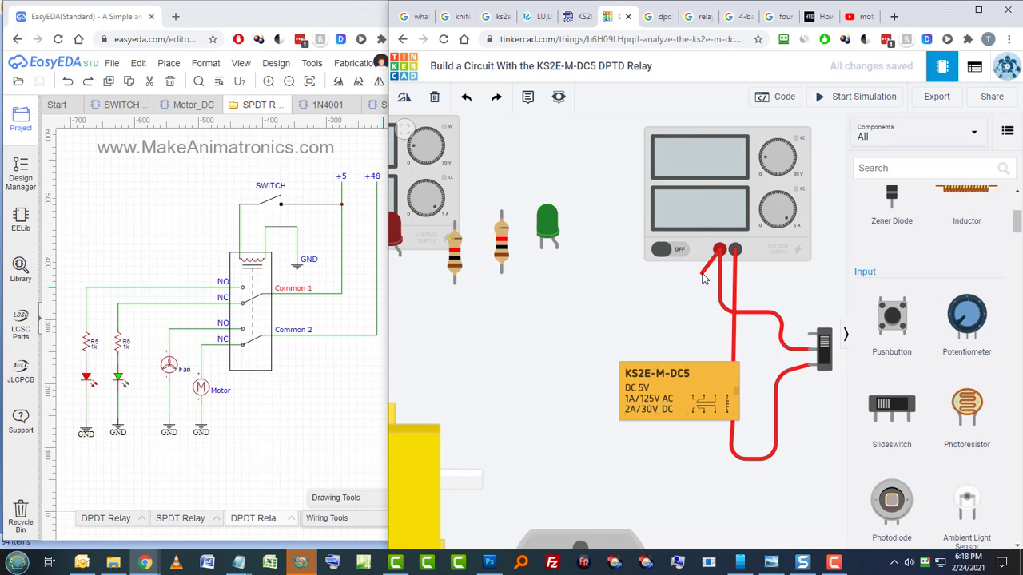
click(688, 372)
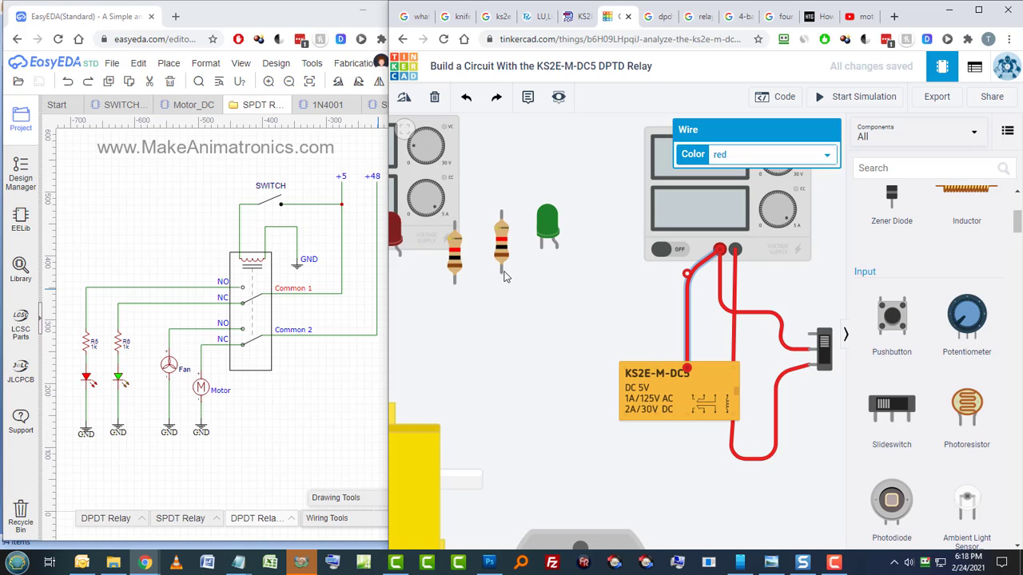
Move the 1 kΩ resistor nearest the green LED to the left of the relay and wire its upper lead to the first NC contact.
drag(501, 249, 413, 359)
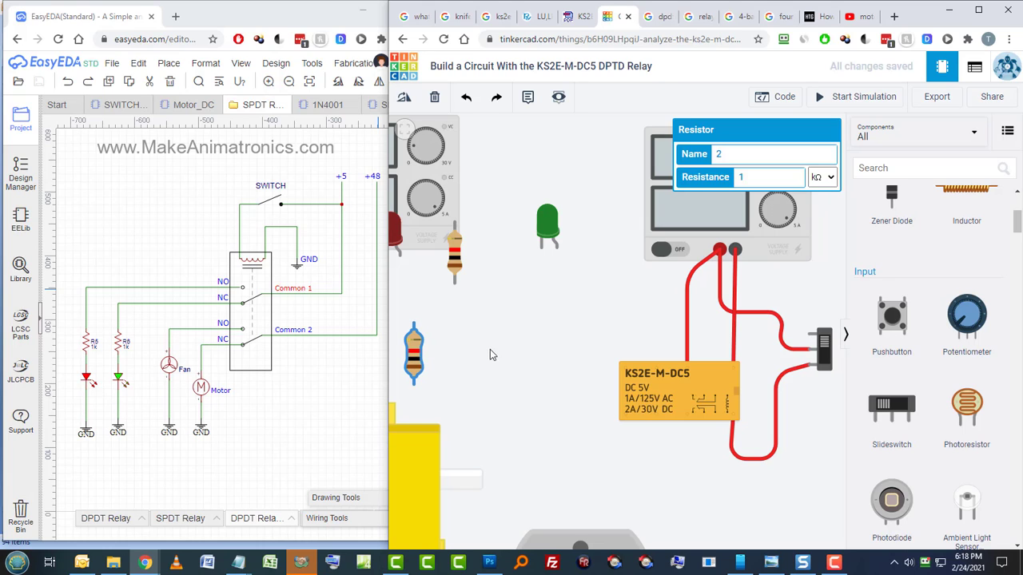
click(658, 373)
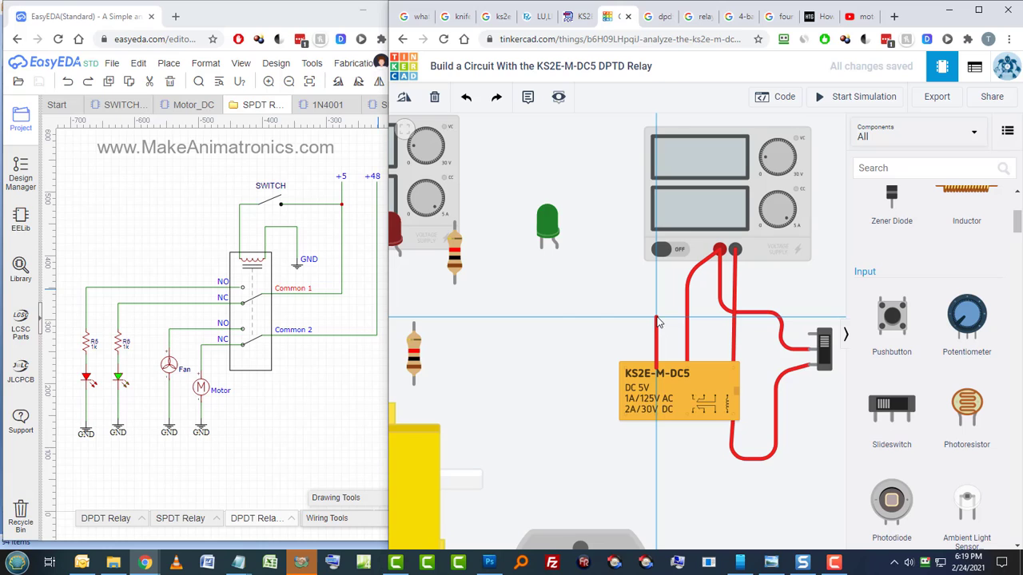
click(656, 319)
click(413, 323)
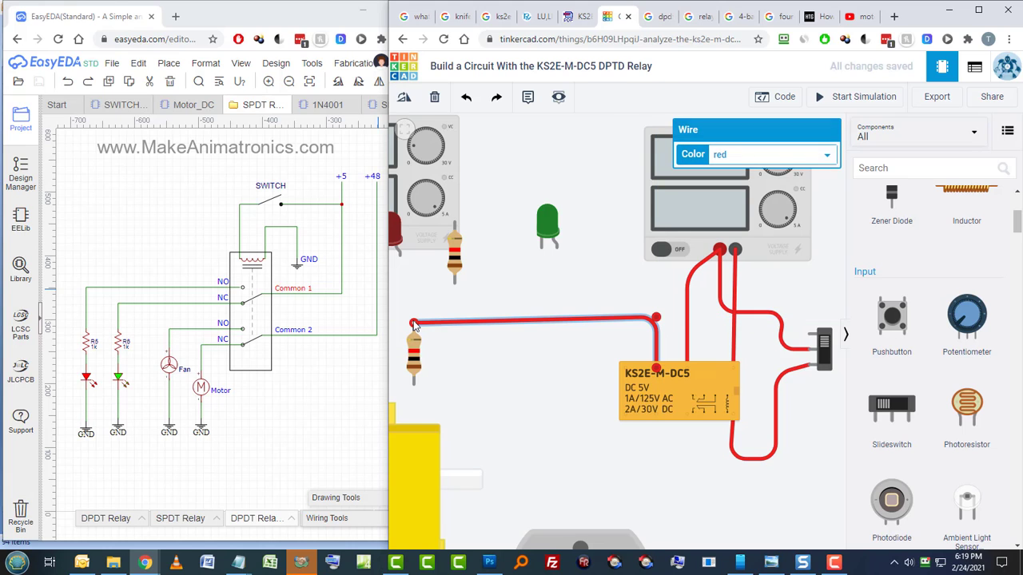
Colour the wire between the resistor and the relay black and straighten its horizontal section by adjusting the bend.
click(783, 157)
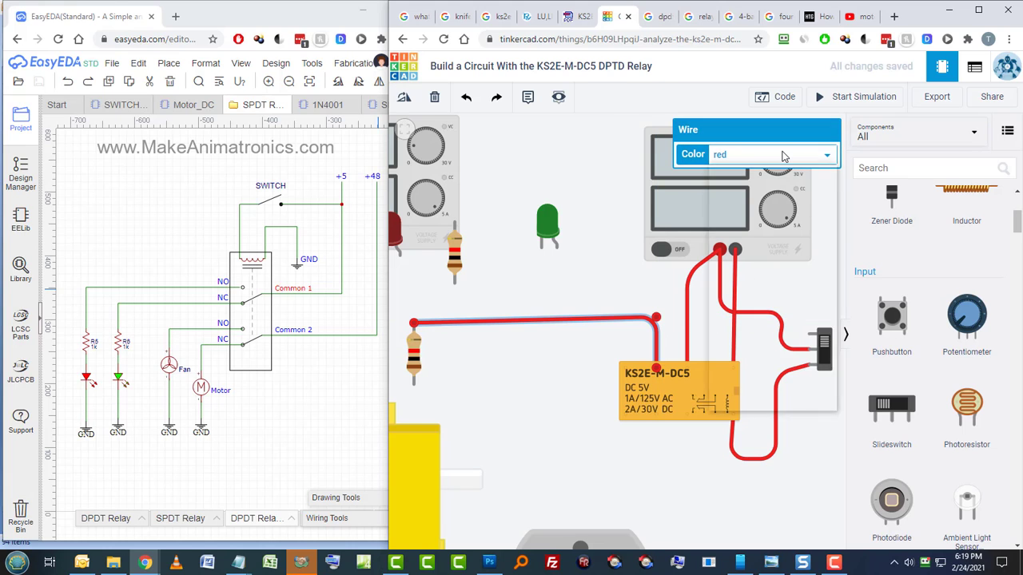
click(765, 174)
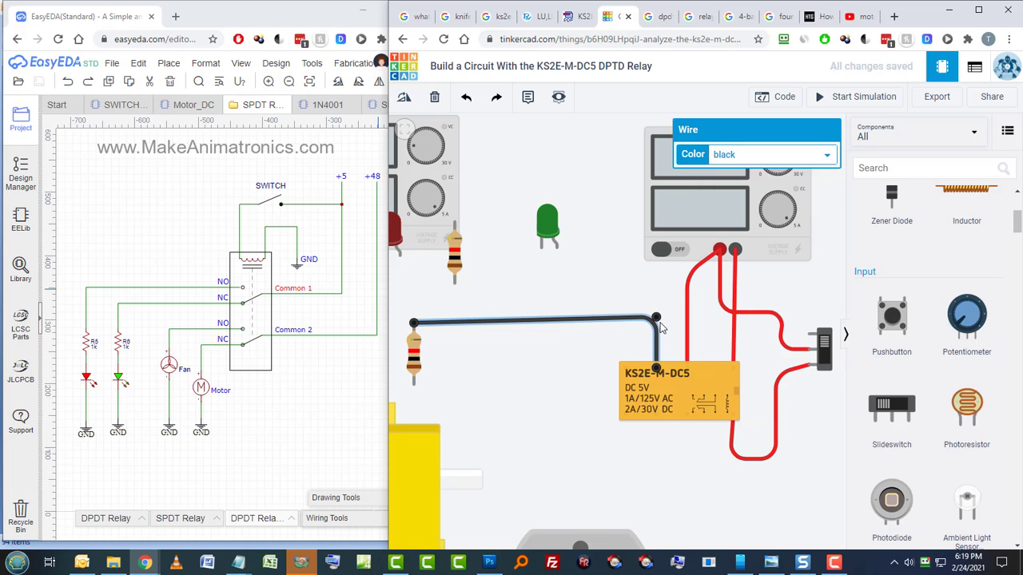
drag(656, 319, 655, 325)
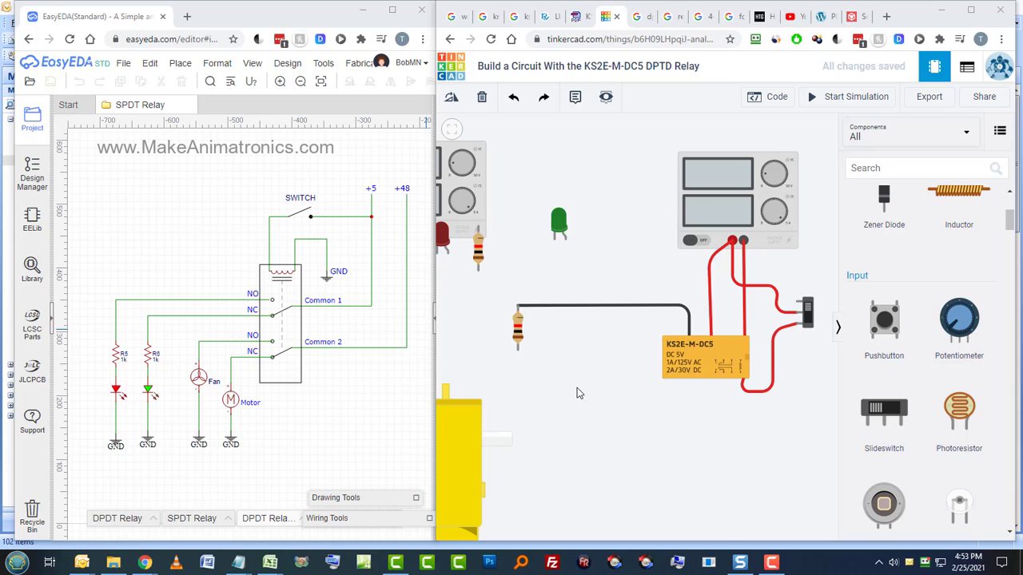
Move the hobby gearmotor farther left and attach the green LED, turned sideways, by its anode to the resistor's lower lead.
drag(577, 388, 634, 360)
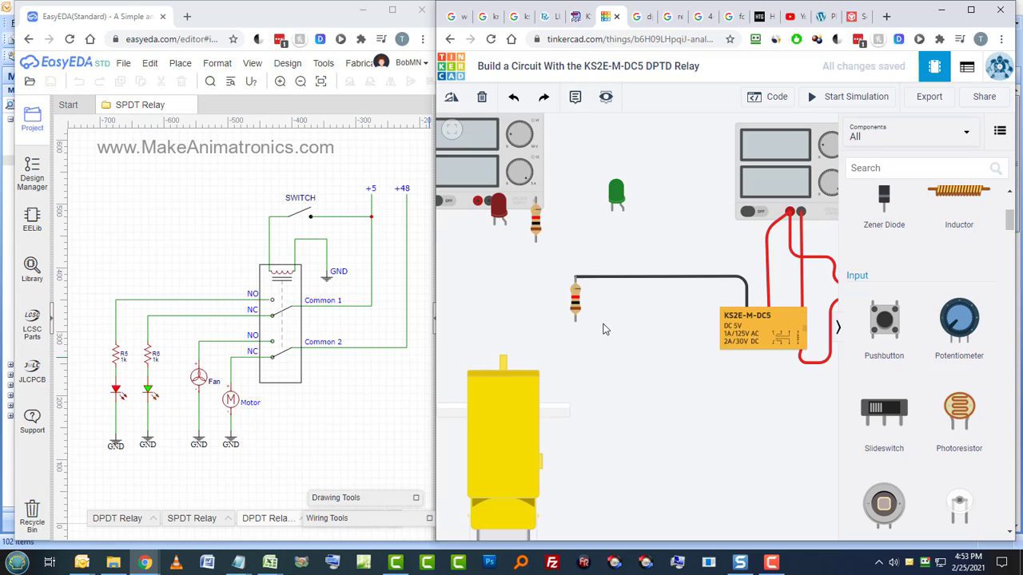
drag(518, 393, 462, 392)
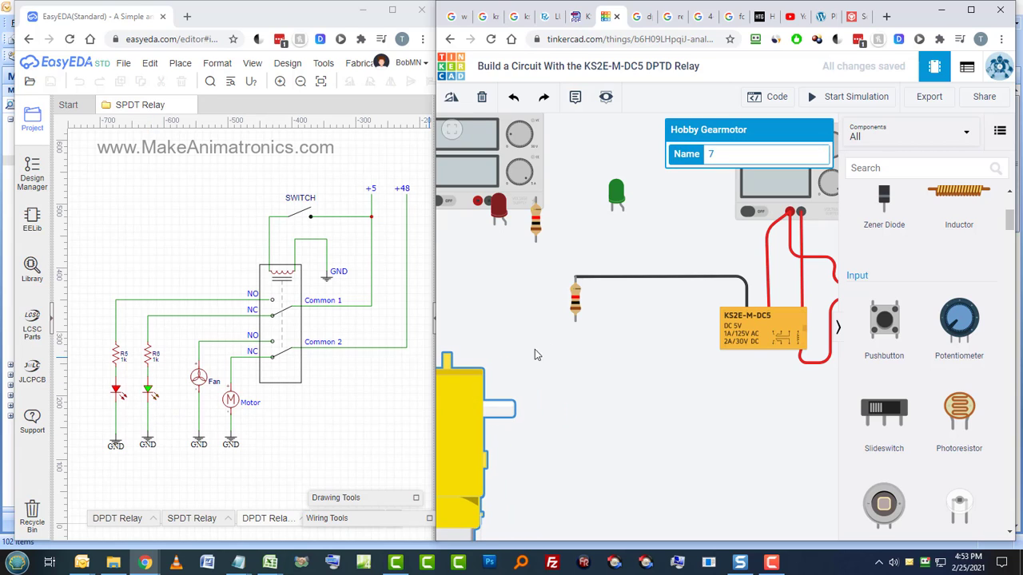
mouse_move(616, 198)
mouse_down()
mouse_move(556, 344)
mouse_move(572, 356)
mouse_move(559, 377)
mouse_move(537, 362)
mouse_move(565, 338)
mouse_up()
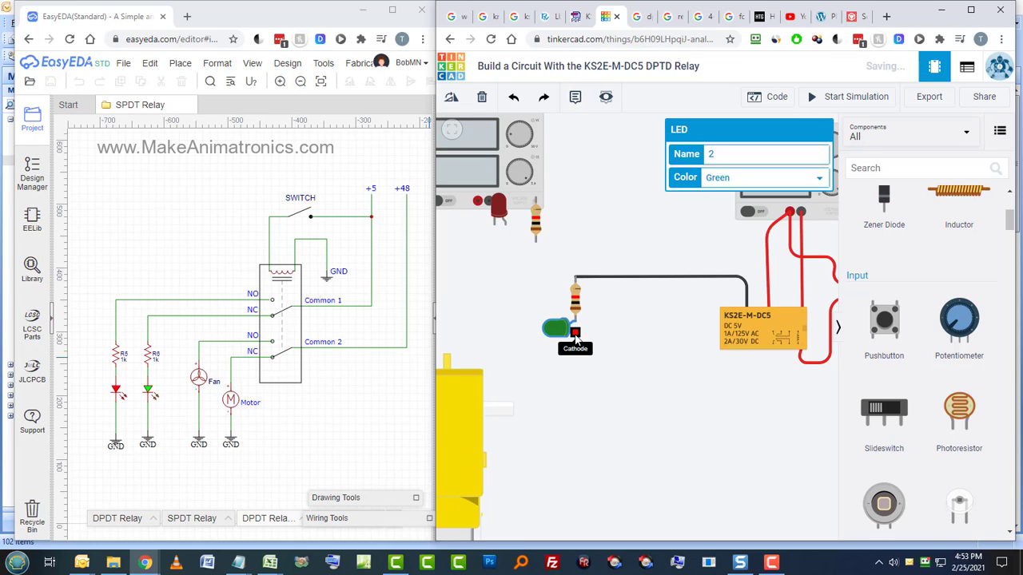
Wire the green LED's cathode to the power supply's negative terminal, routing the black wire through four bends.
click(574, 334)
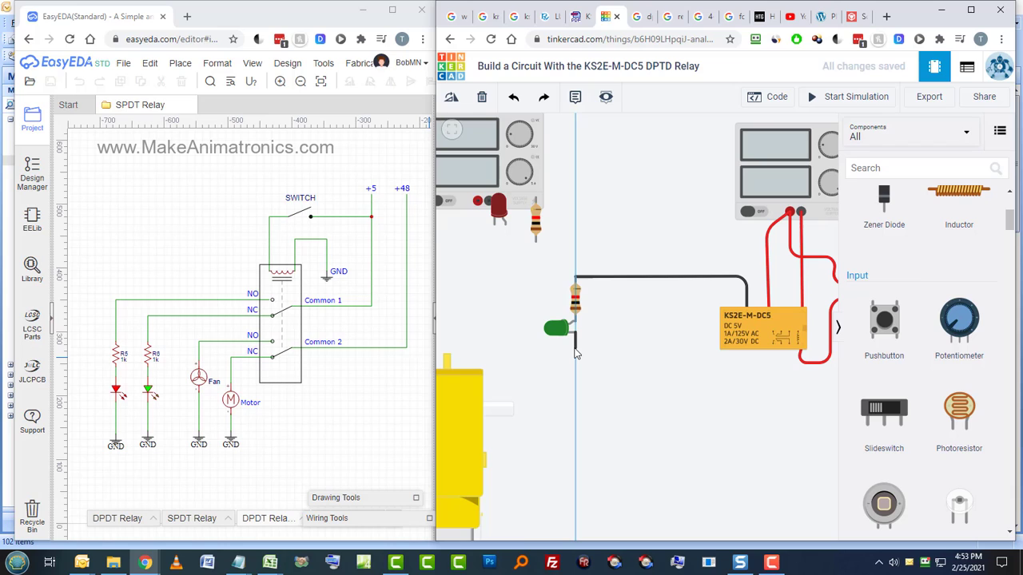
click(575, 349)
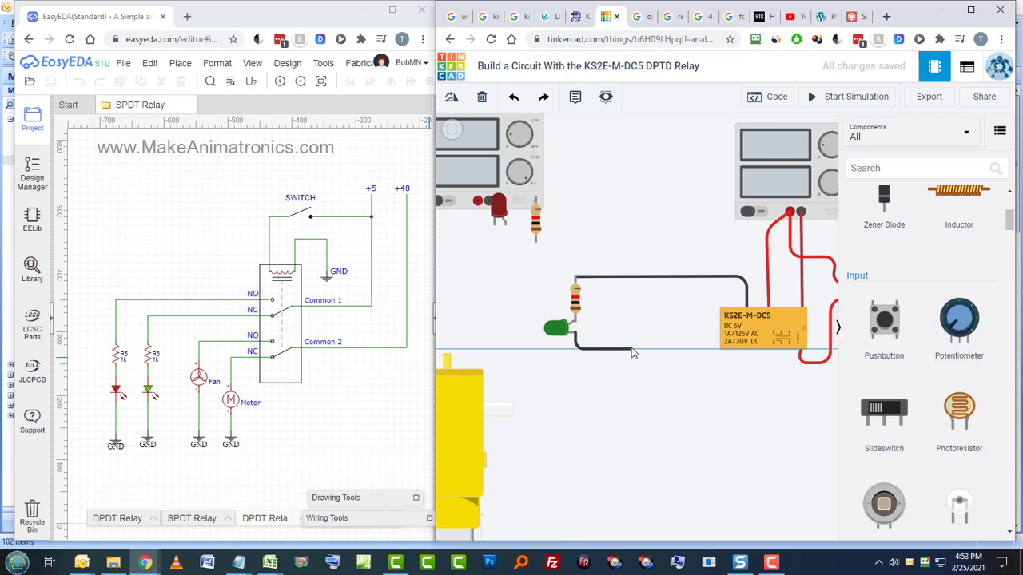
click(651, 349)
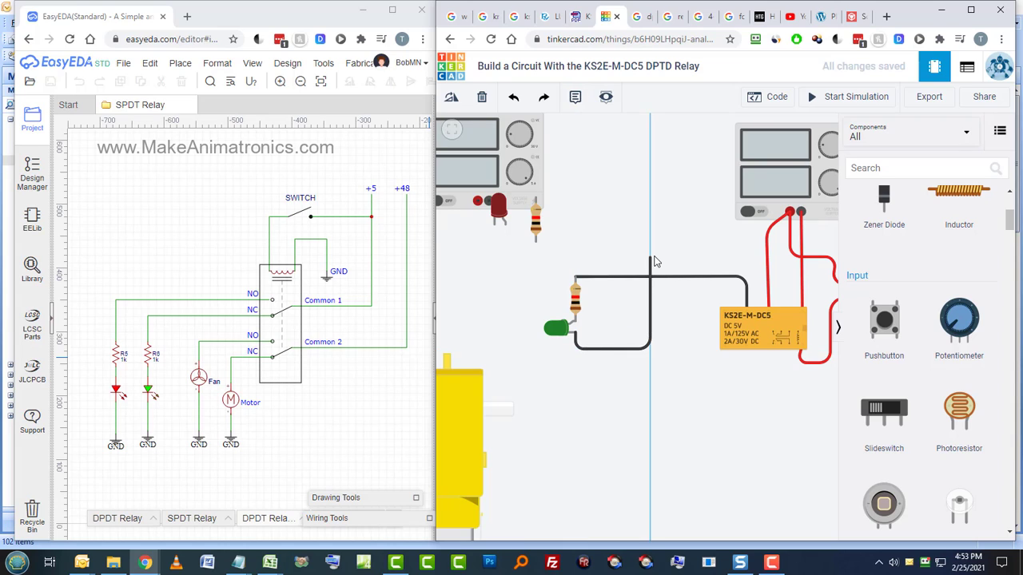
click(651, 258)
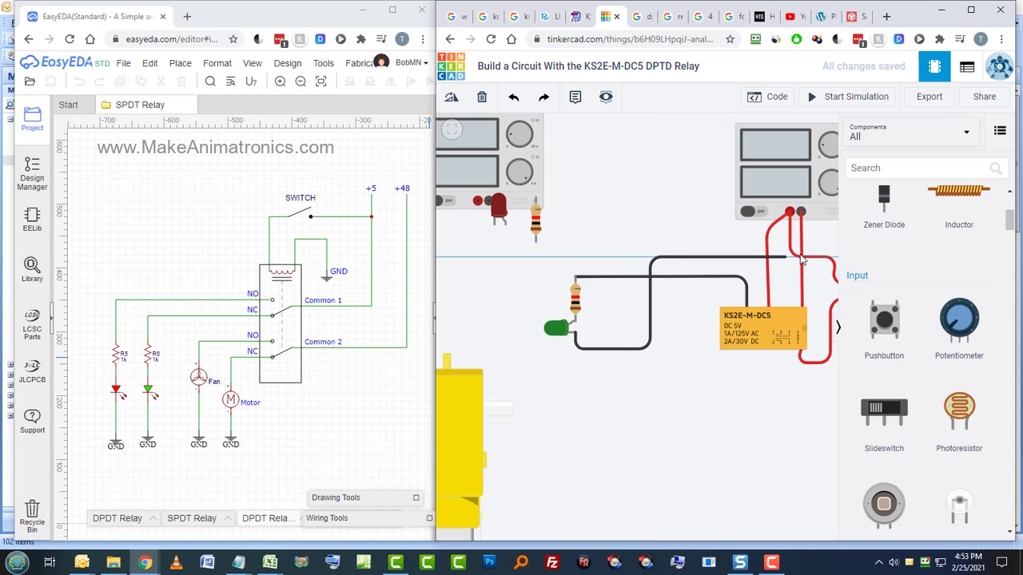
click(821, 253)
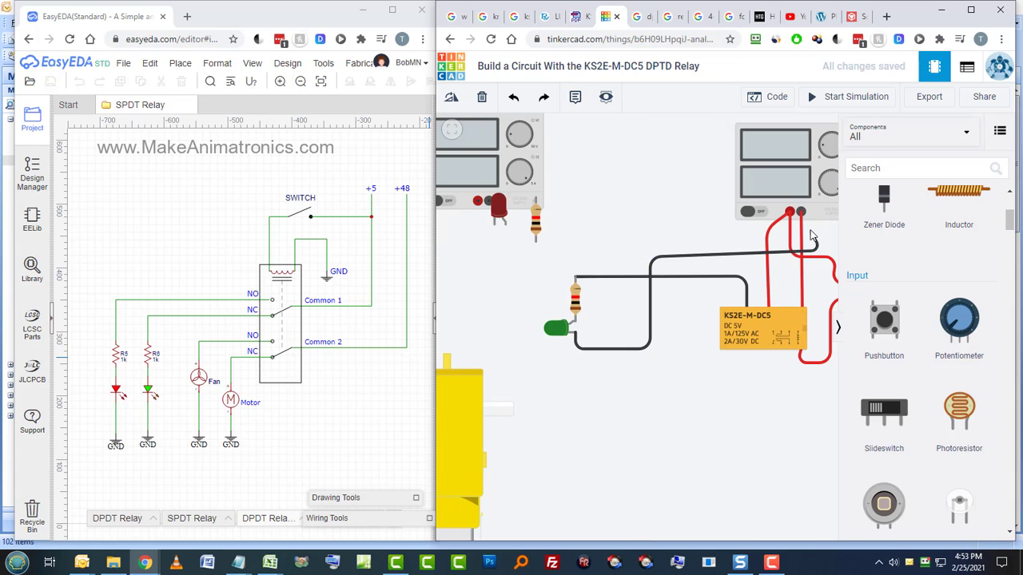
click(800, 213)
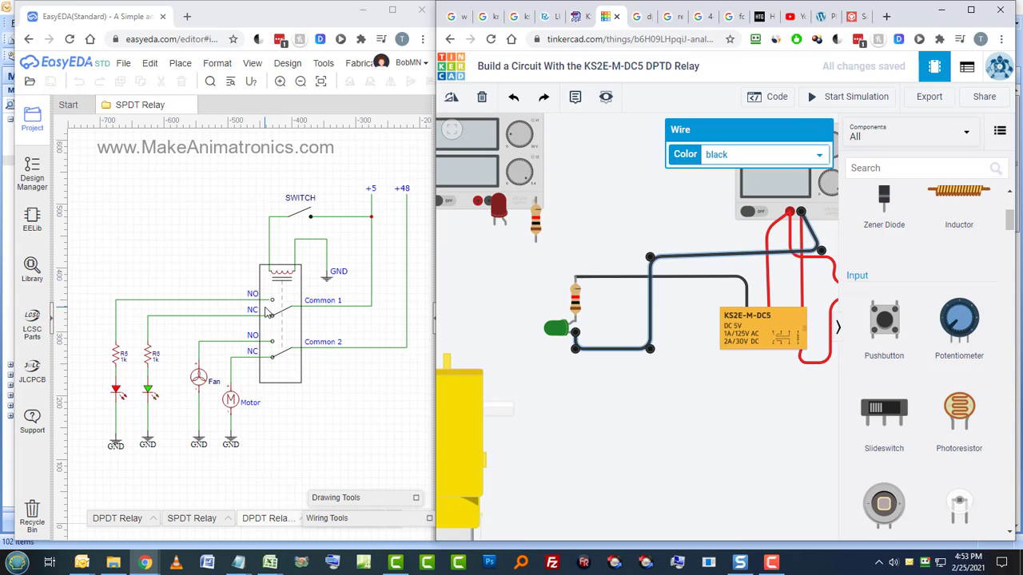
Move the other 1 kΩ resistor beside the first one and wire its upper lead to the relay's first NO contact with two bends.
drag(537, 217, 528, 302)
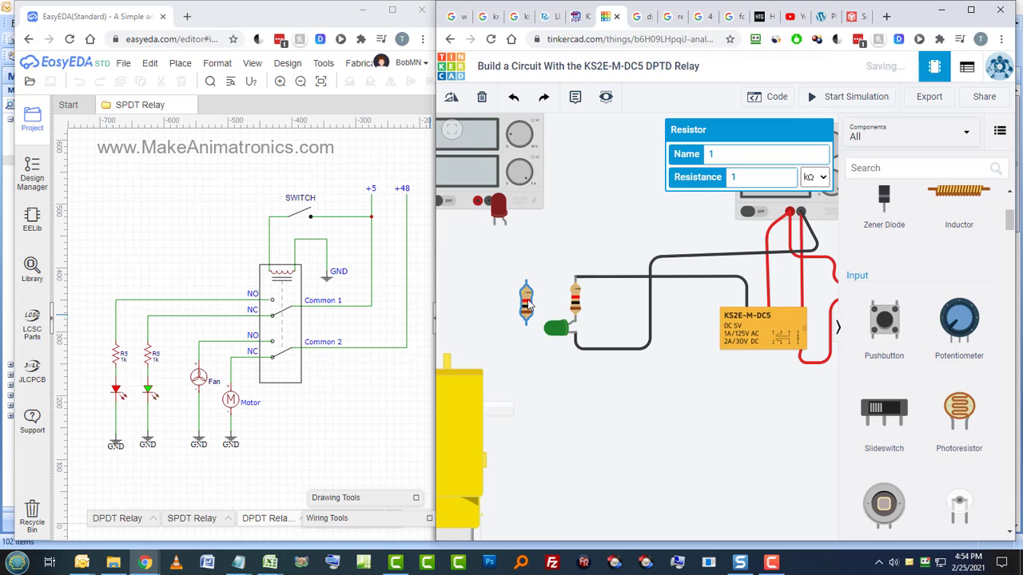
click(724, 314)
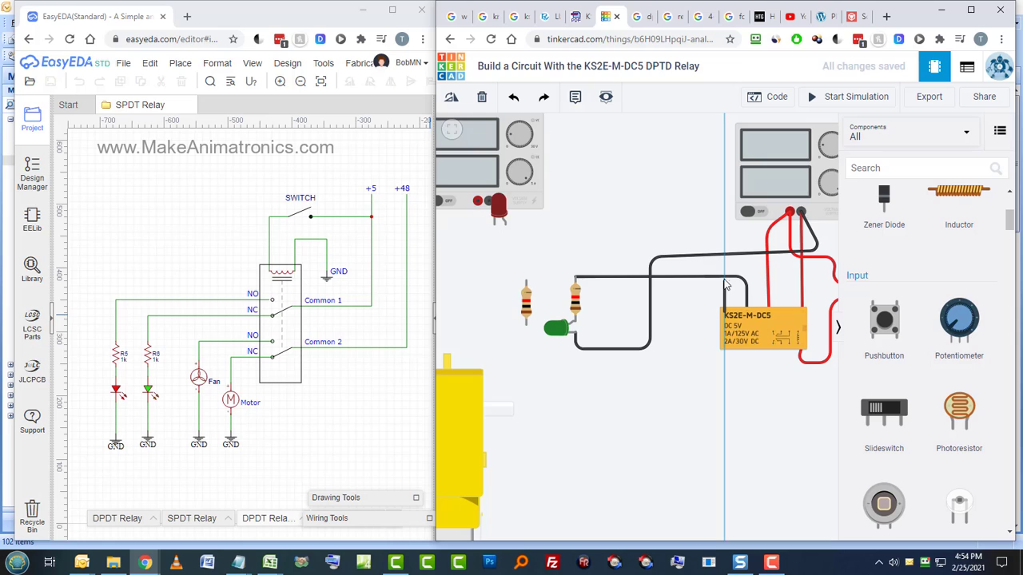
click(724, 261)
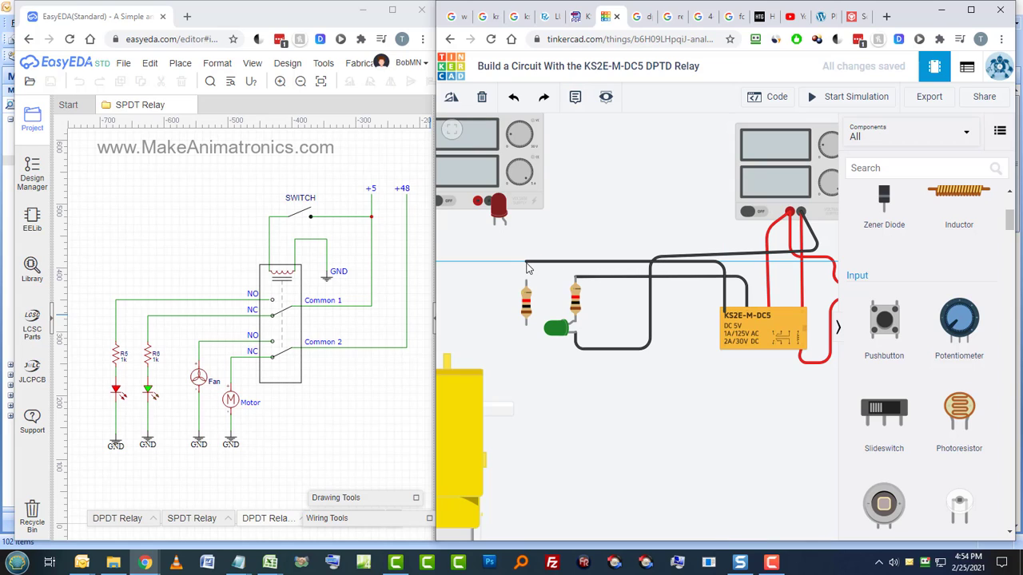
click(525, 262)
click(526, 281)
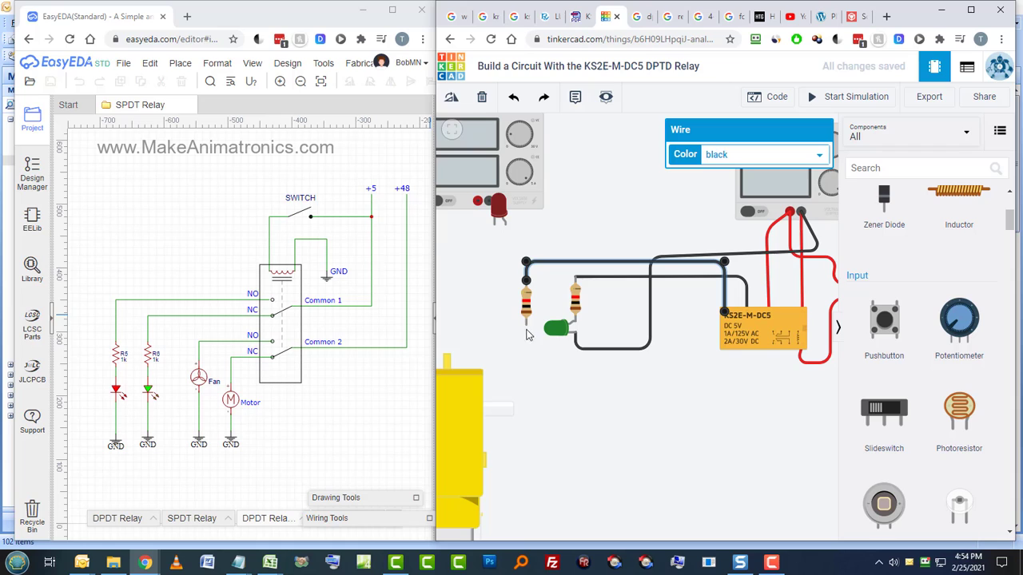
Move the hobby gearmotor lower and attach the red LED by its anode to the lower lead of the second resistor.
drag(500, 213, 525, 363)
drag(461, 398, 440, 466)
drag(523, 366, 511, 334)
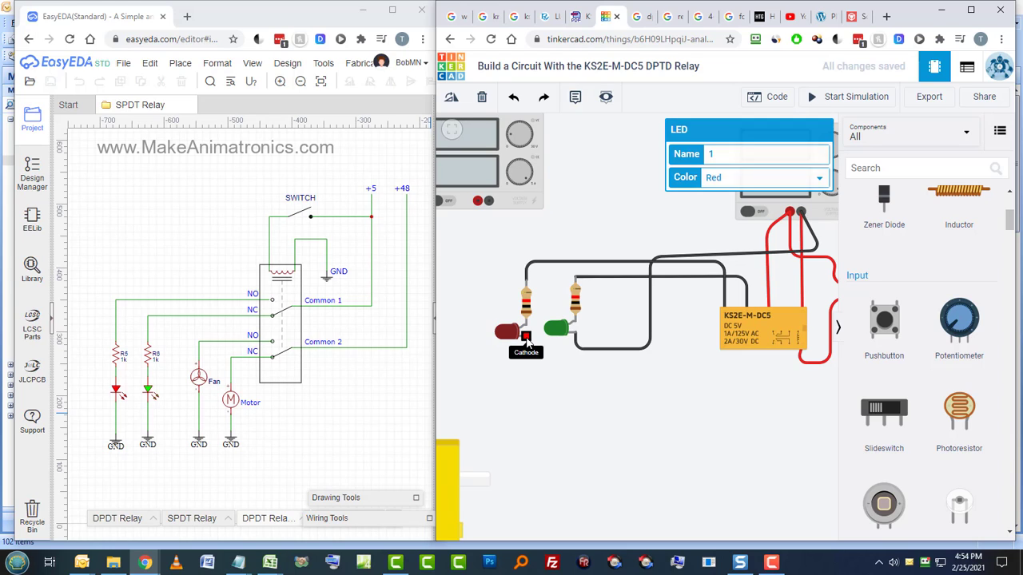
Wire the red LED's cathode to the green LED's cathode with two bends below the LEDs.
click(526, 339)
click(527, 361)
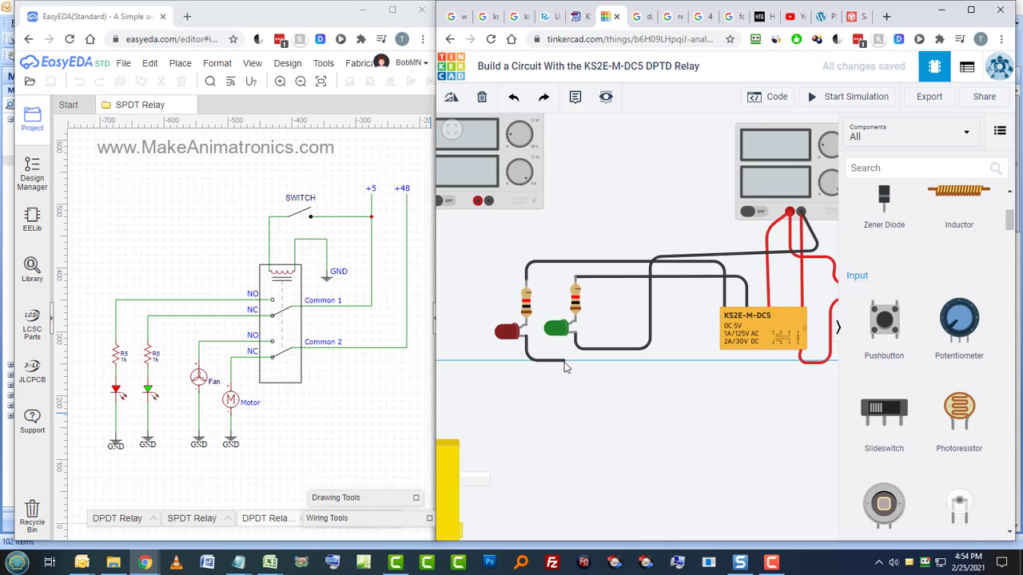
click(566, 360)
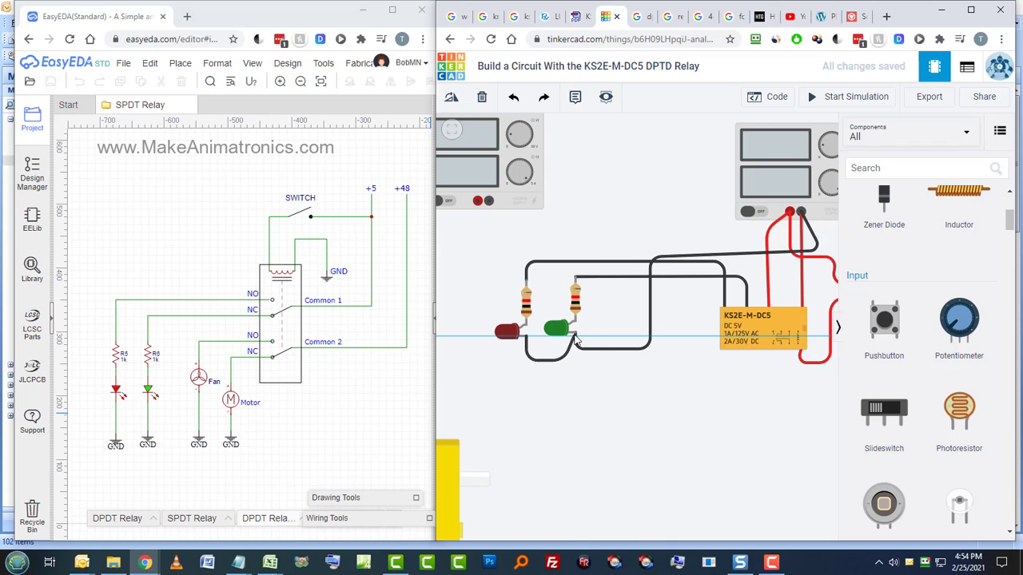
click(575, 339)
click(569, 375)
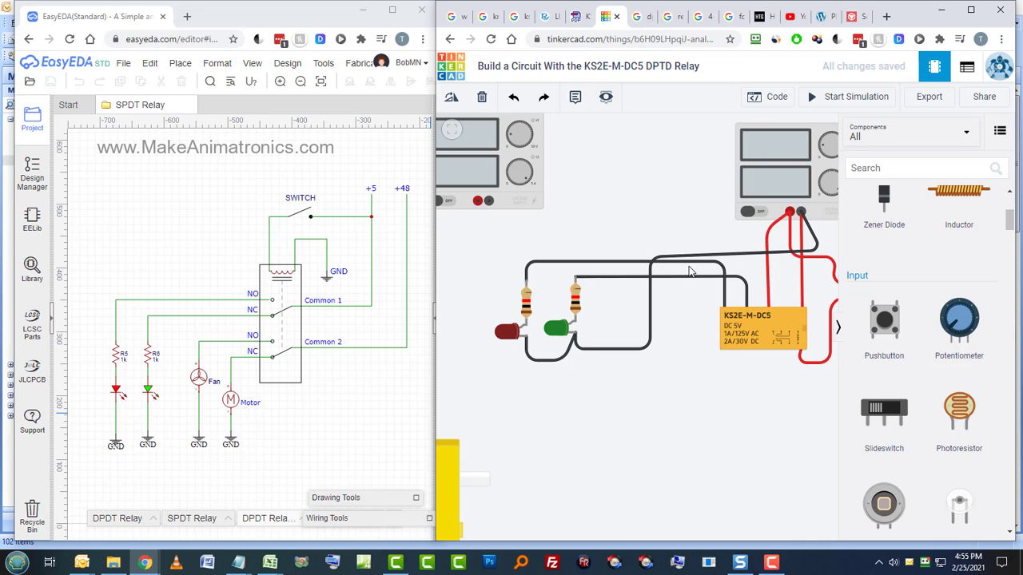
Colour both wires running from the relay's NO and NC contacts to the LED resistors red.
click(702, 261)
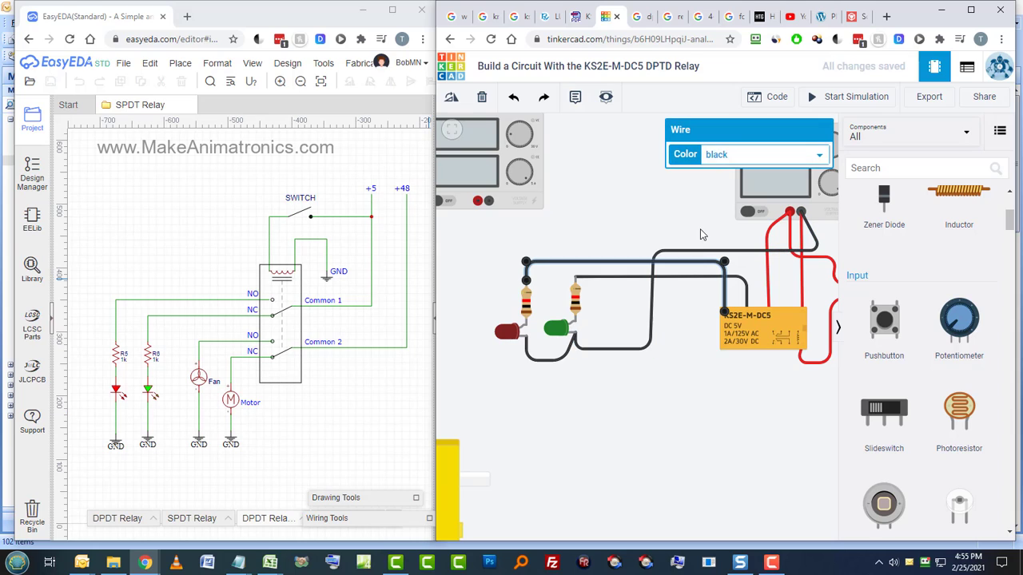
key(2)
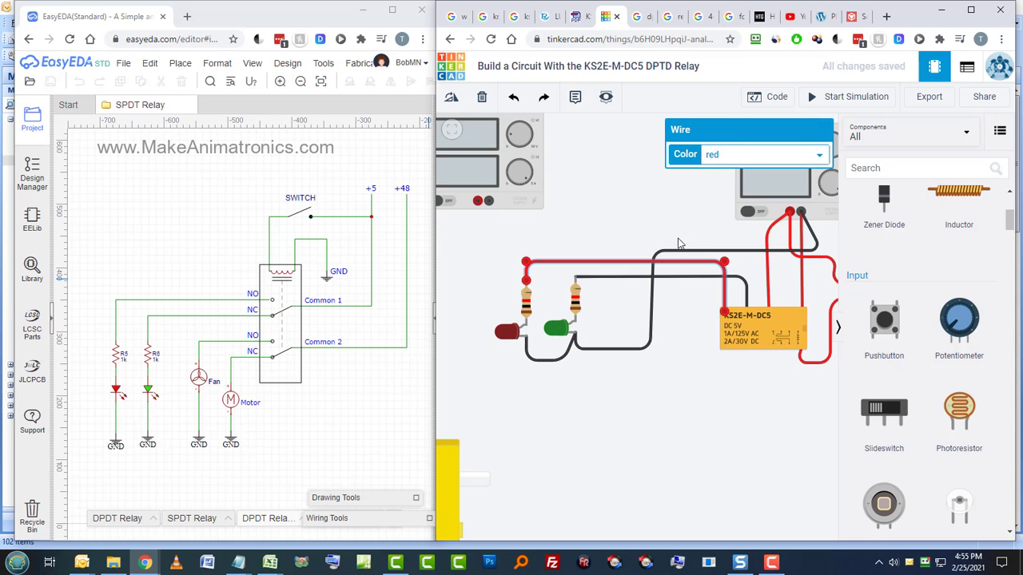
click(621, 282)
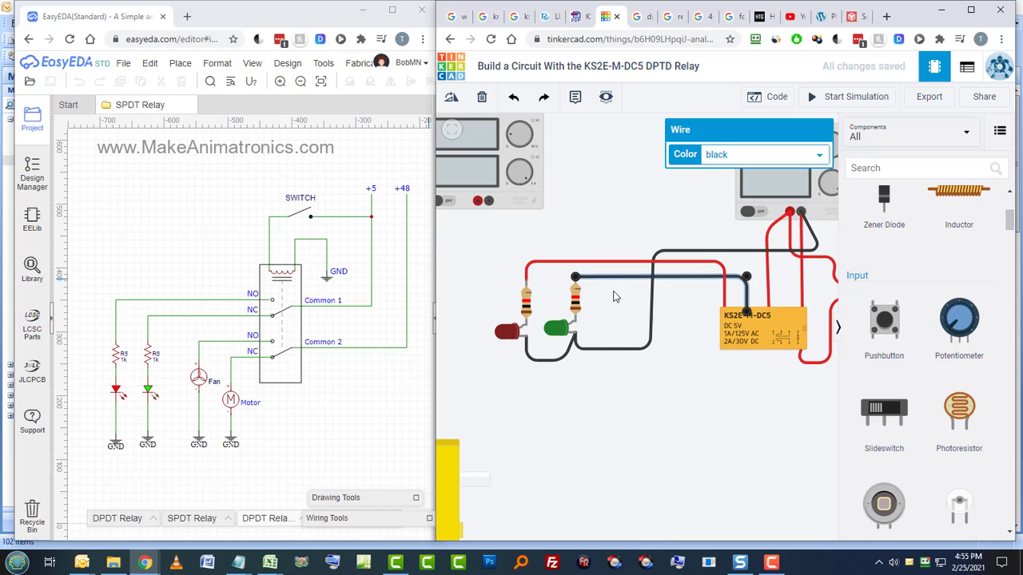
key(2)
click(468, 387)
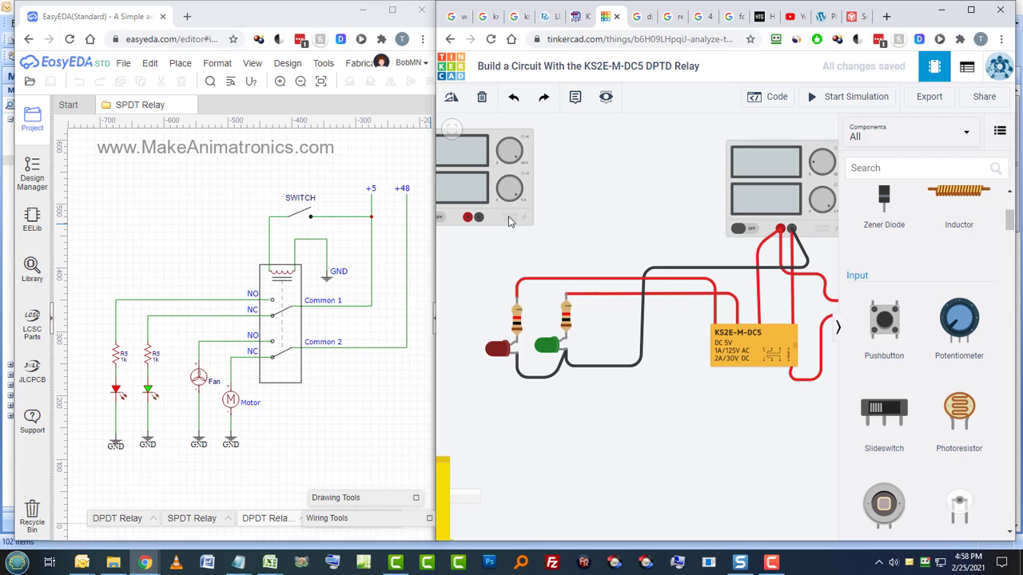
Move the unused power supply below the relay and wire its positive terminal to the Common 2 contact with two bends.
drag(508, 221, 729, 495)
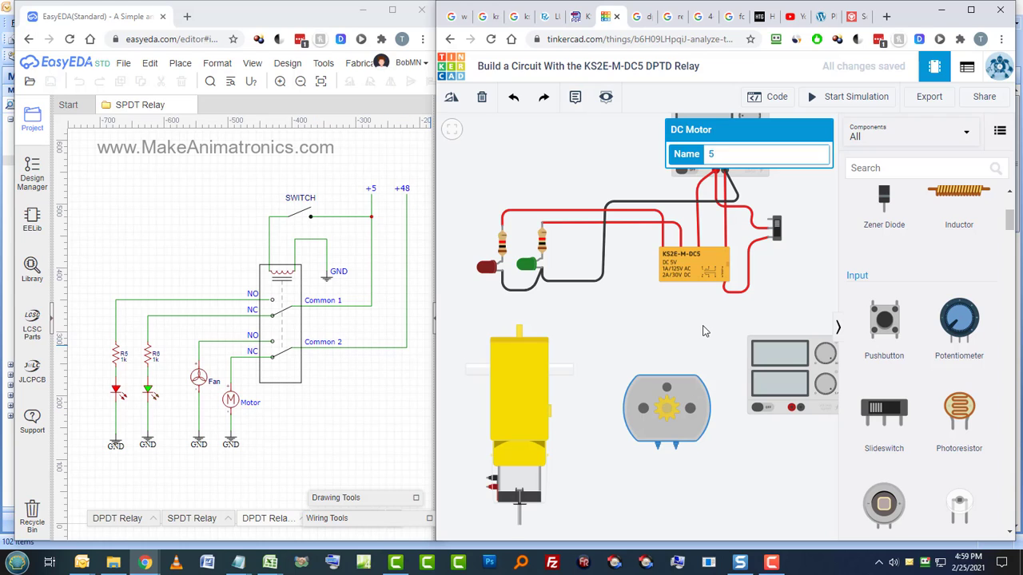
click(792, 408)
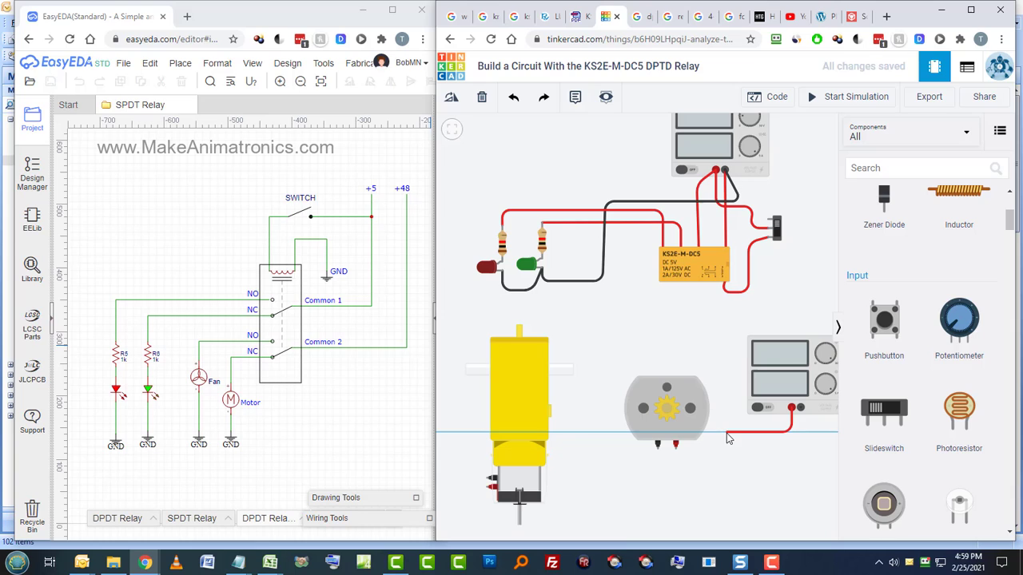
click(726, 433)
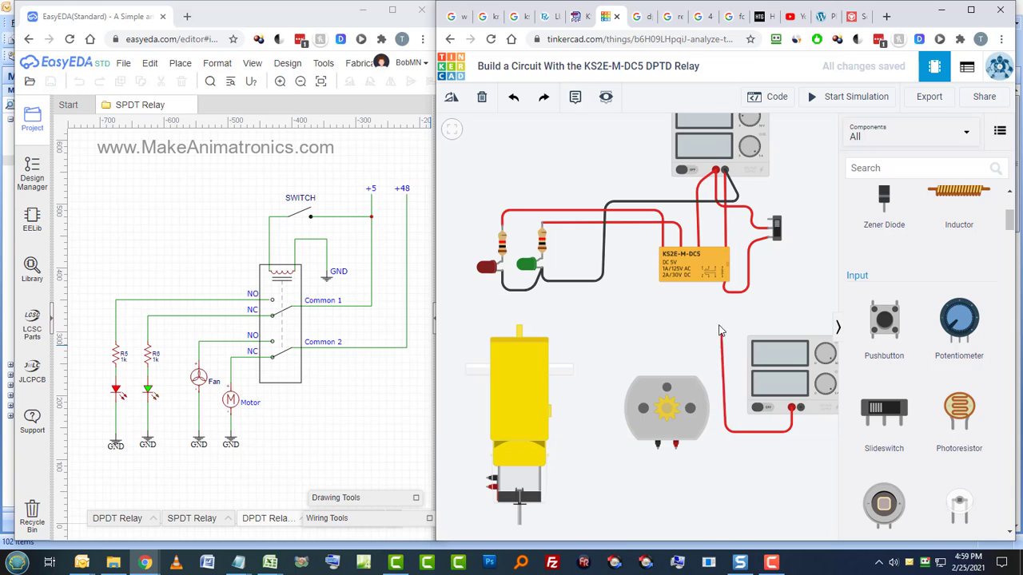
click(698, 280)
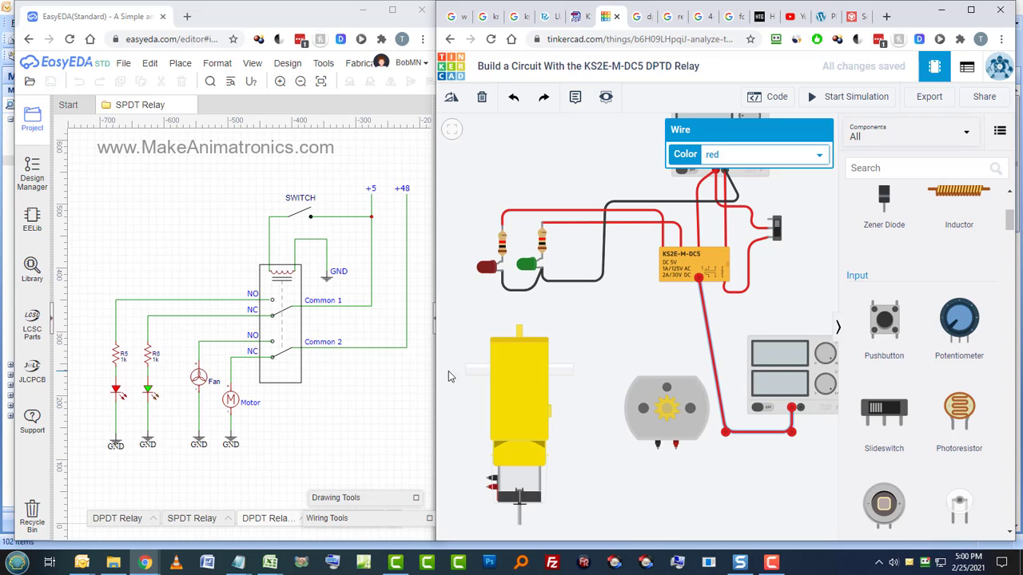
Wire the relay's second NC contact to the DC motor's red terminal and rotate the motor so its terminals face right beneath the relay.
click(679, 278)
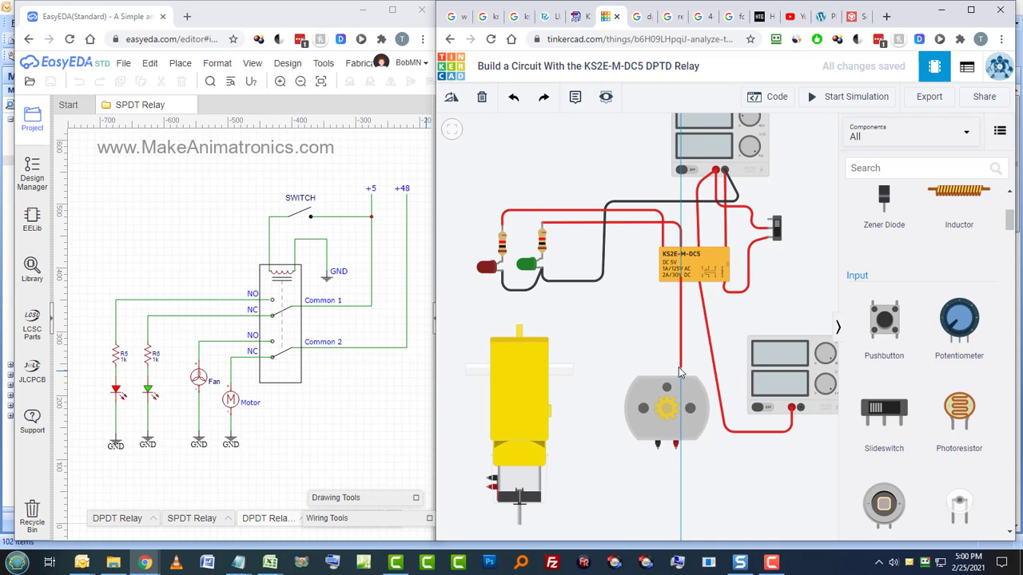
click(676, 449)
click(643, 425)
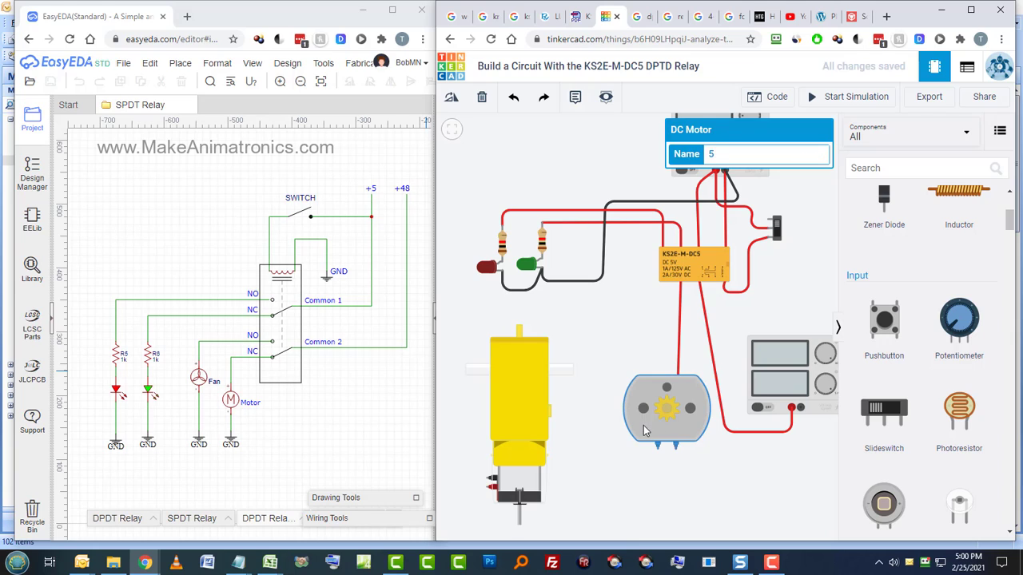
key(r)
key(r)
key(r)
key(r)
key(r)
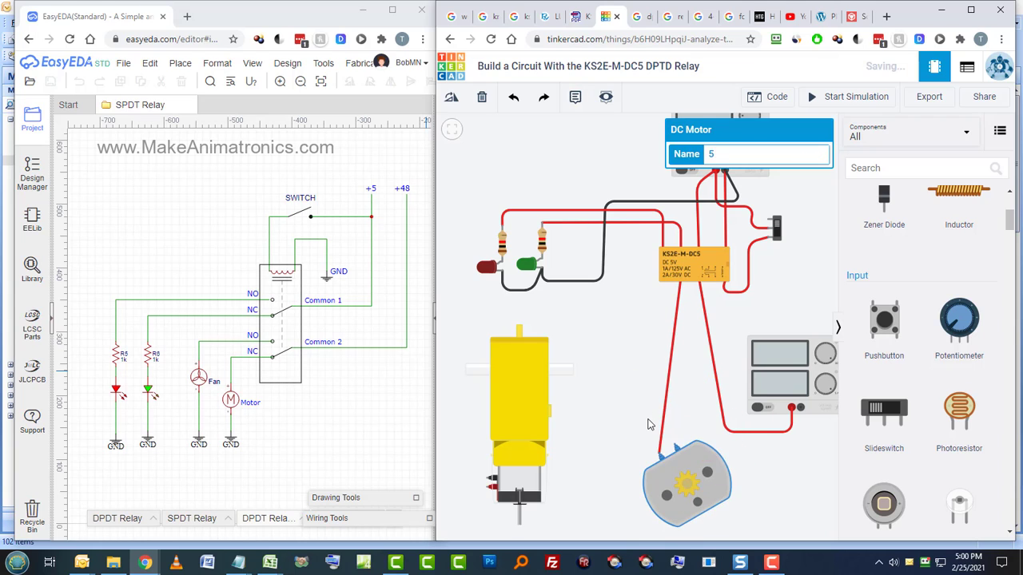
key(r)
key(r)
key(r)
key(r)
key(r)
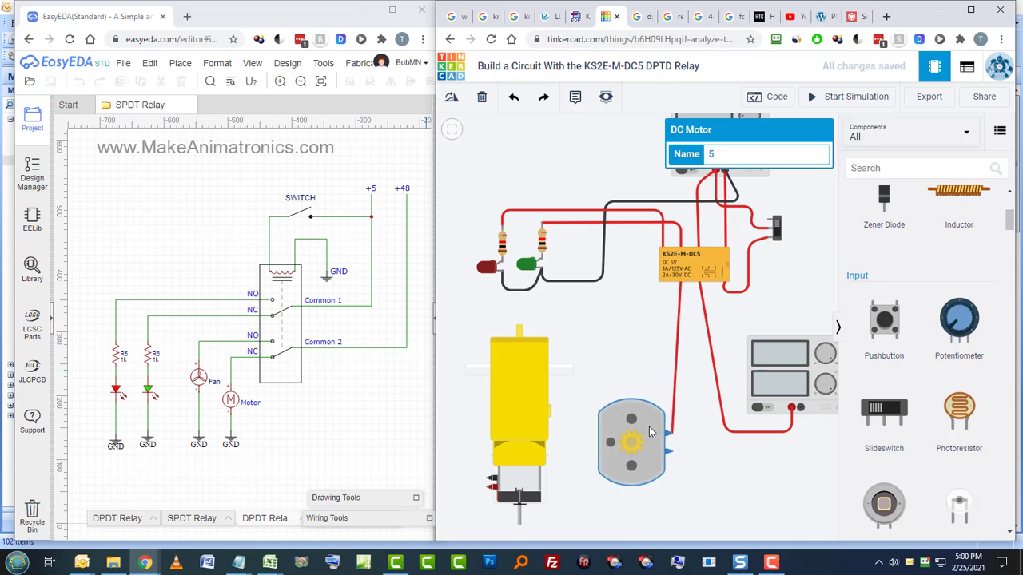
drag(660, 385, 657, 389)
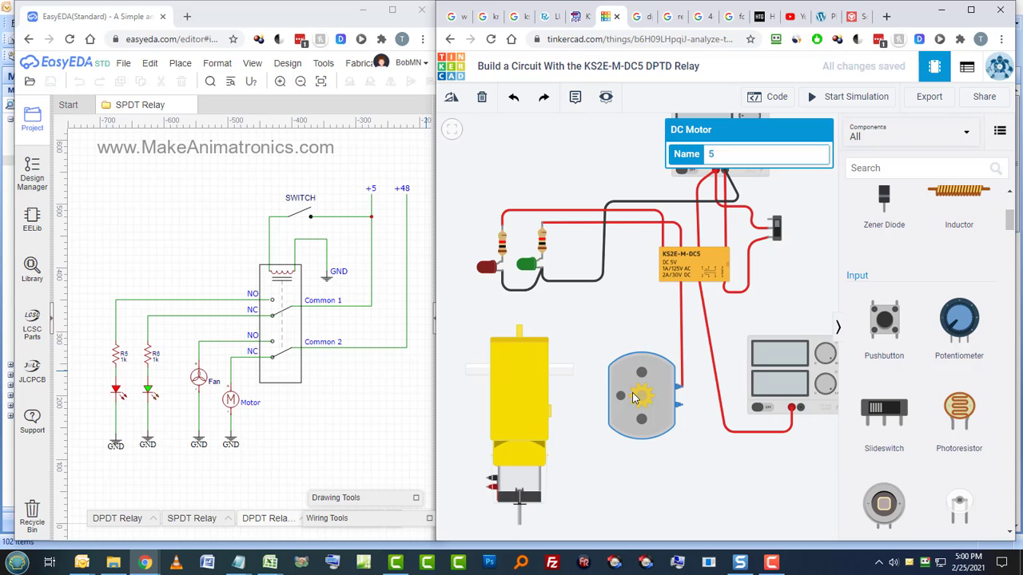
Wire the DC motor's black terminal to the lower power supply's negative terminal with two bends and colour the wire black.
click(683, 409)
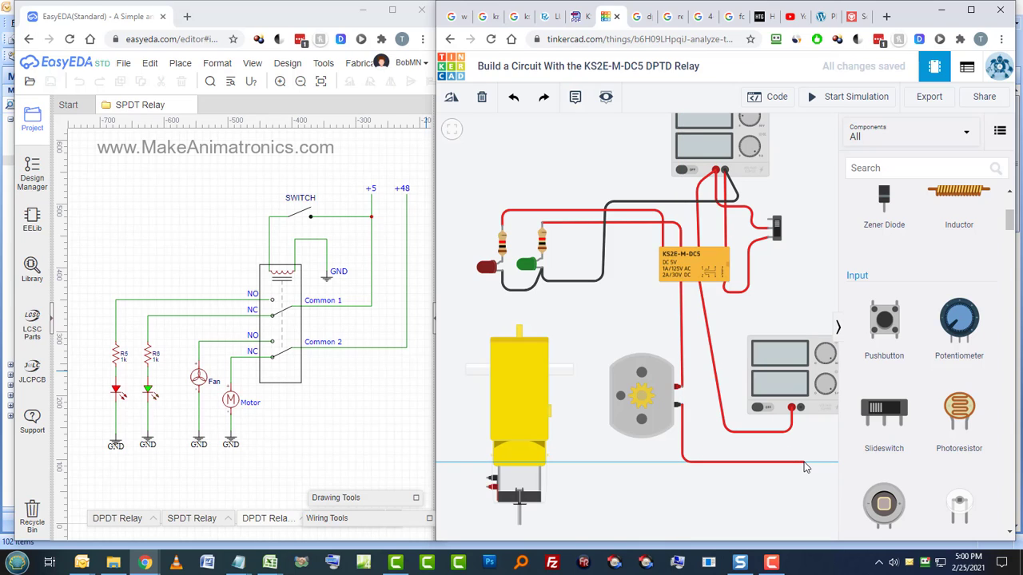
click(805, 464)
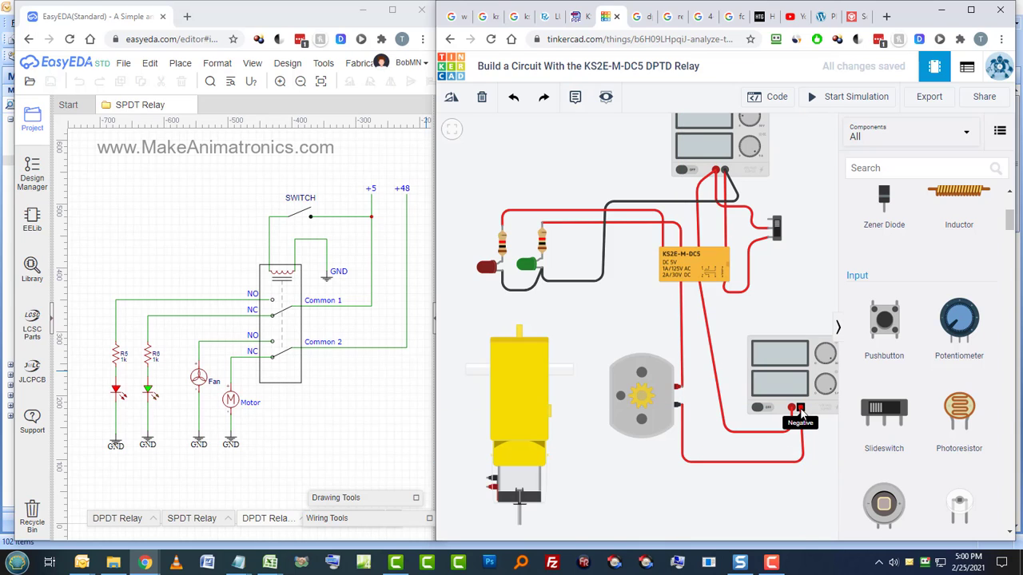
click(800, 409)
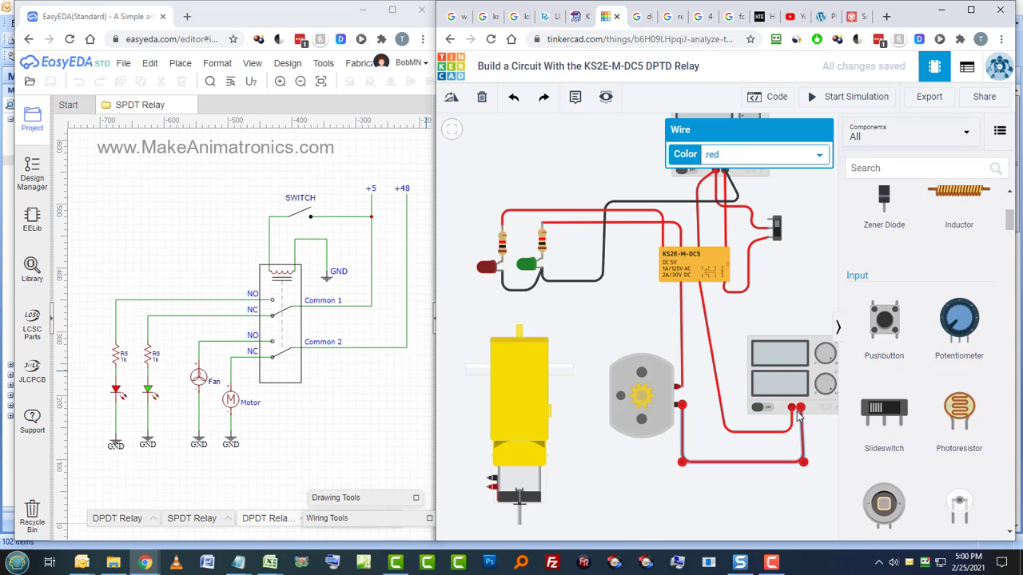
key(1)
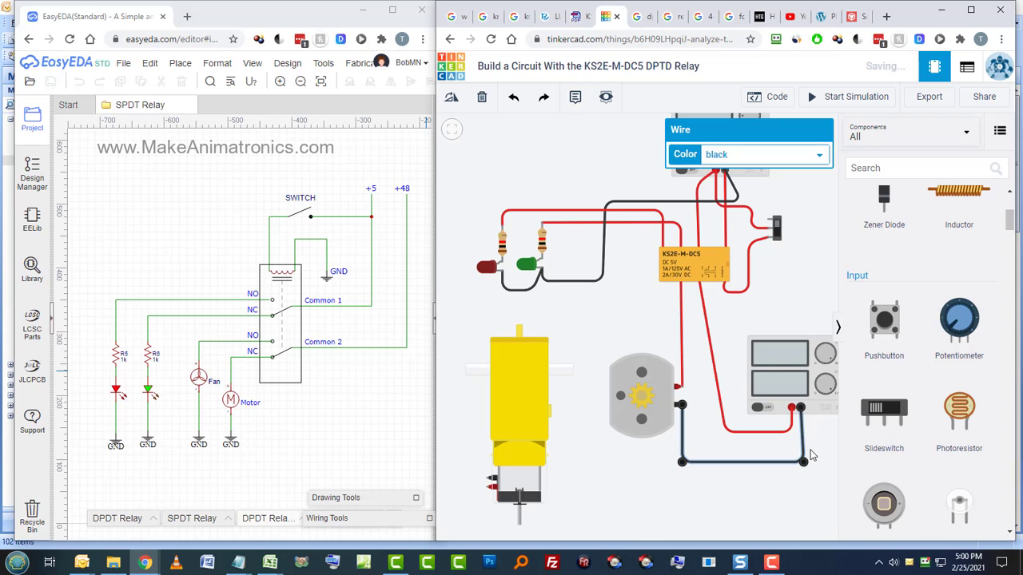
click(758, 489)
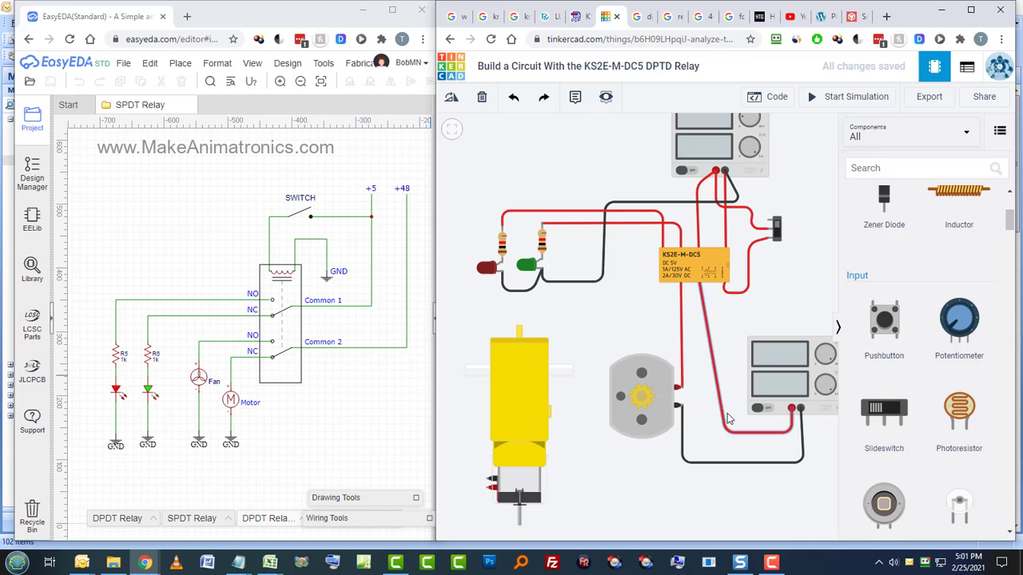
Rotate the hobby gearmotor so its terminals face upward and place it below the DC motor.
click(663, 280)
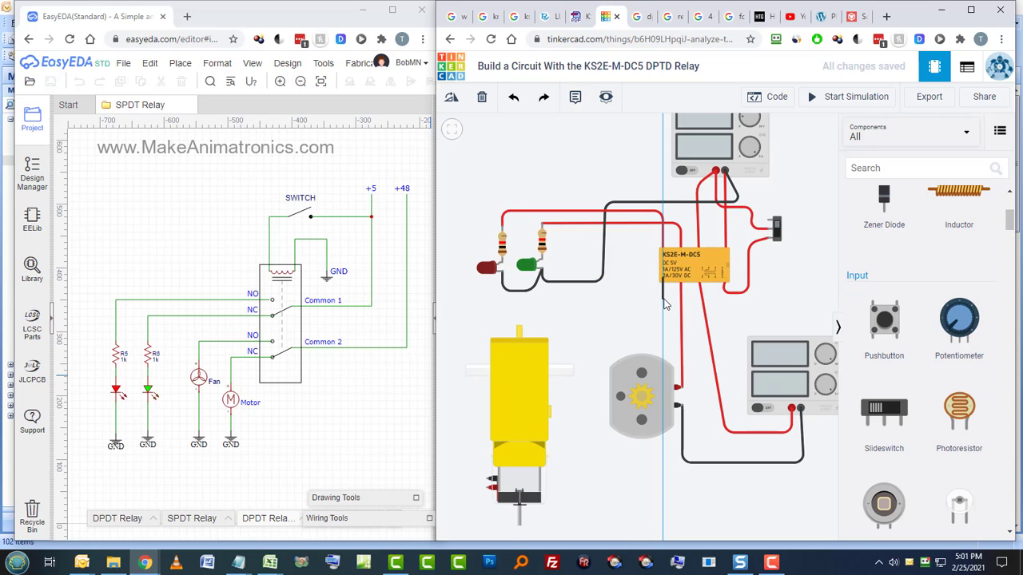
key(Escape)
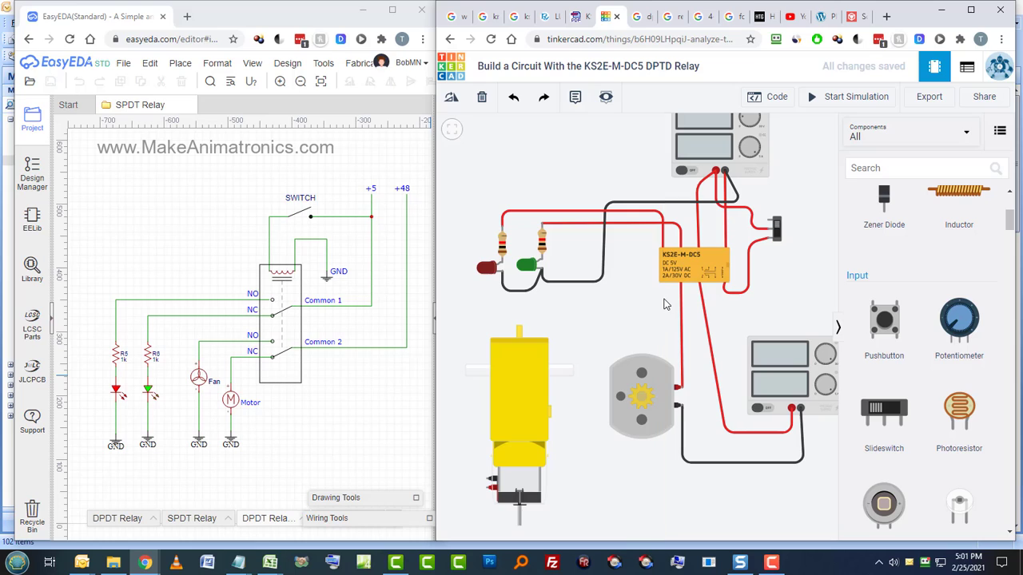
click(521, 405)
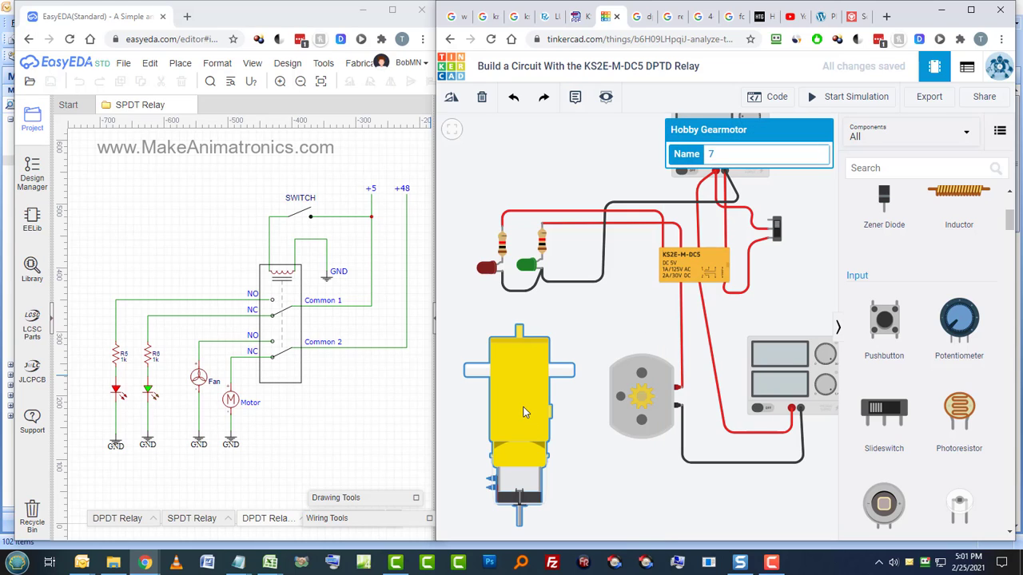
key(r)
key(r)
key(r)
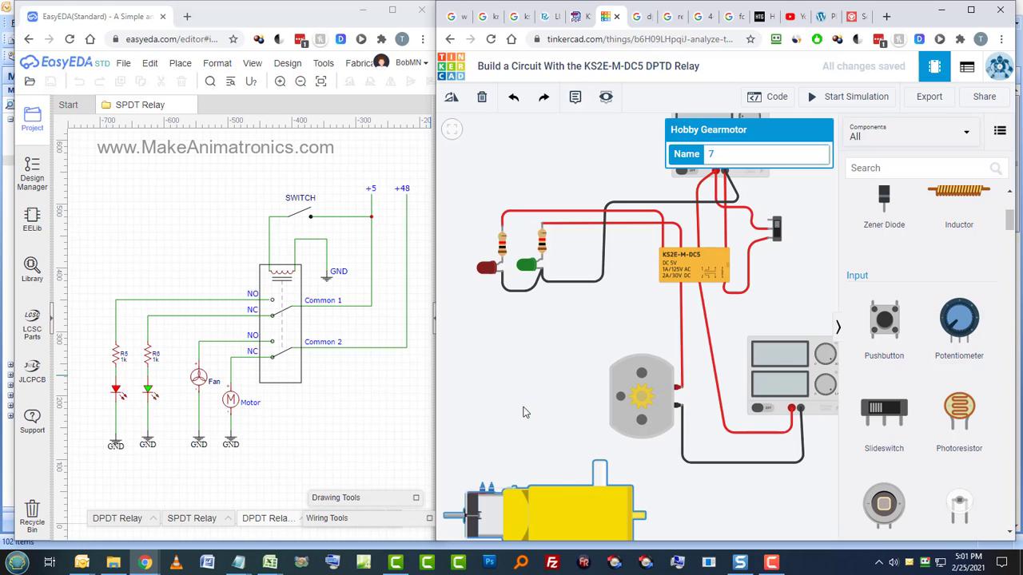
drag(559, 513, 497, 411)
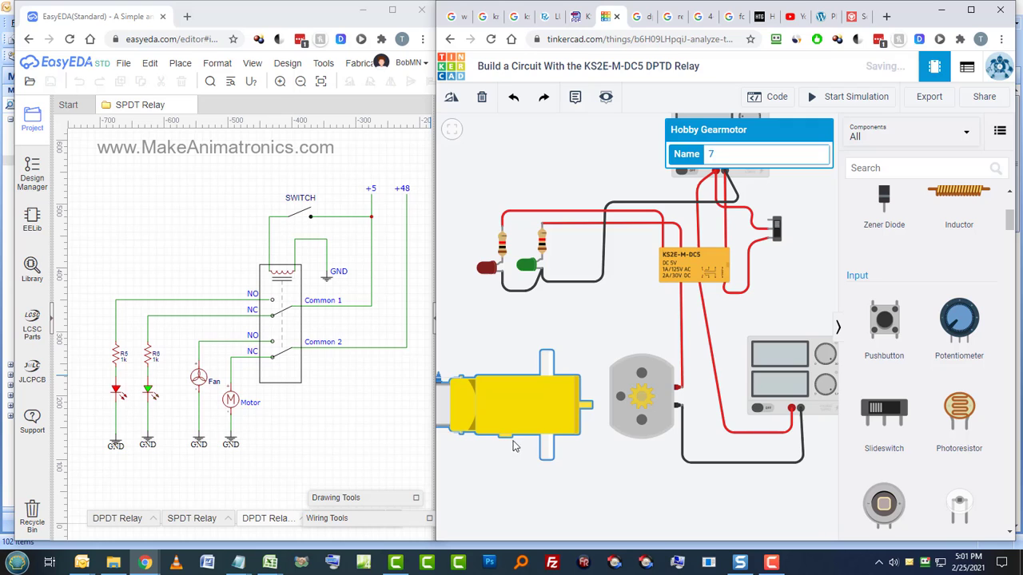
drag(572, 490, 622, 485)
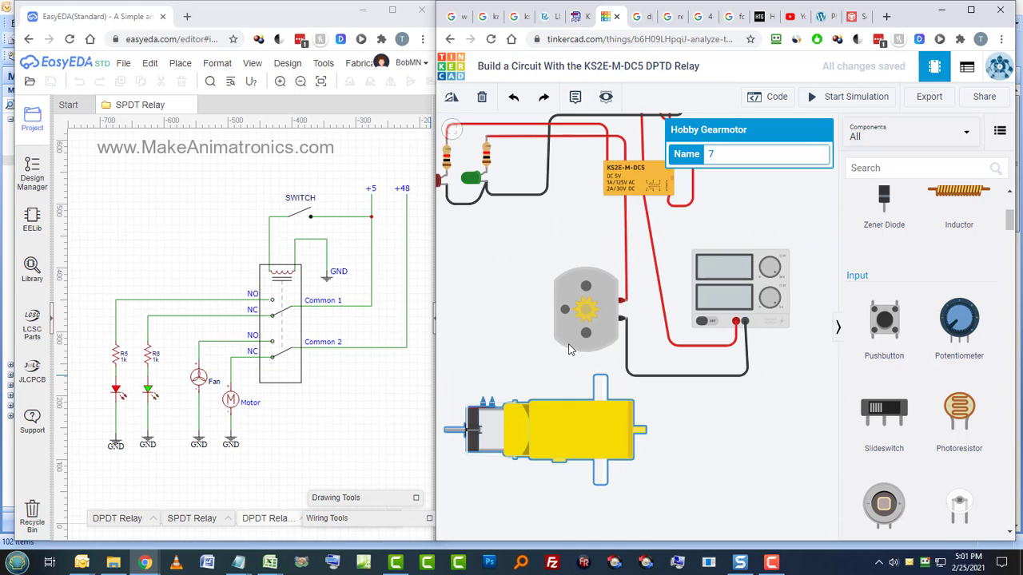
Wire the relay's second NO contact (Terminal 9) to the gearmotor's red terminal with two bends.
click(608, 194)
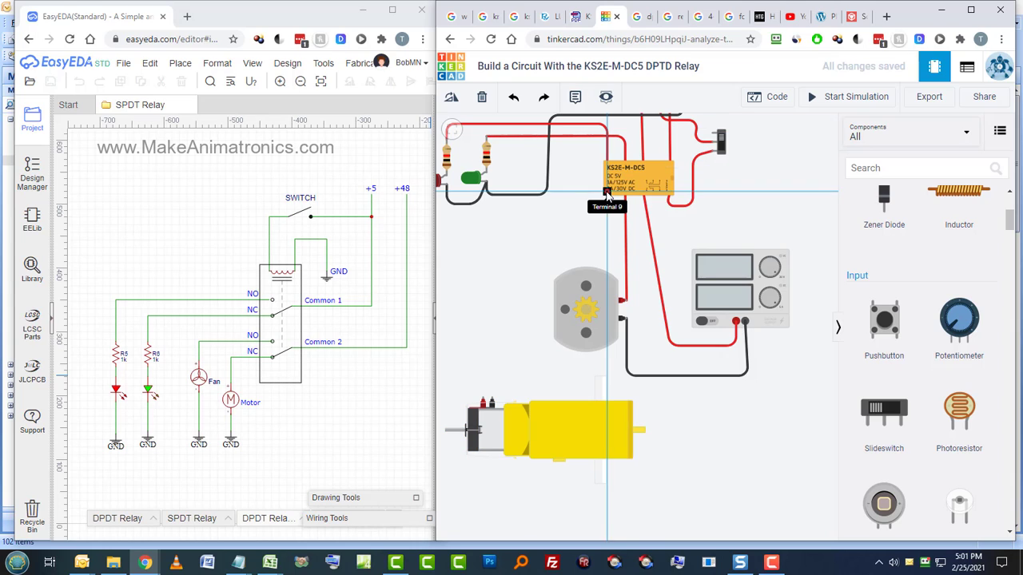
click(607, 244)
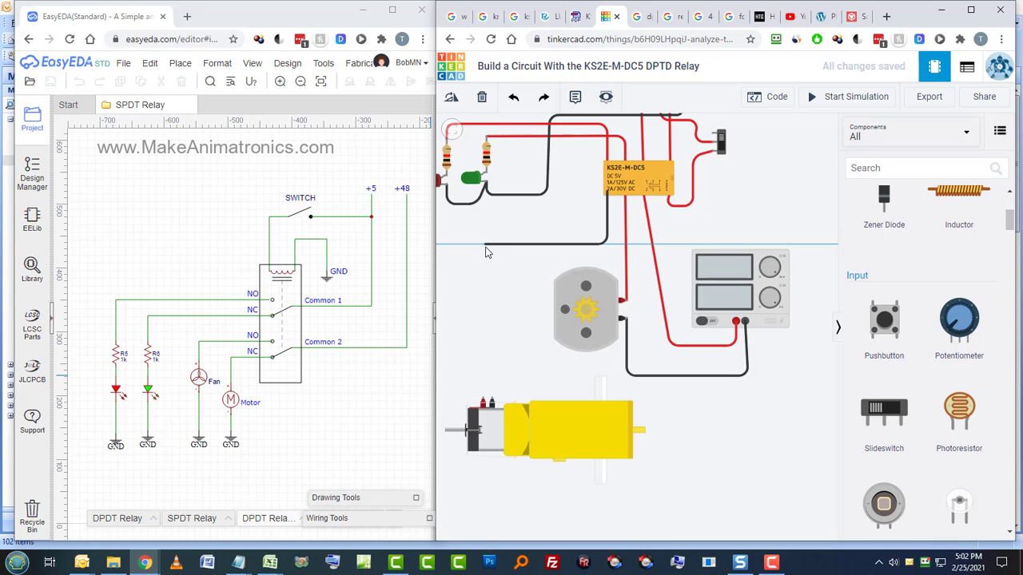
click(485, 250)
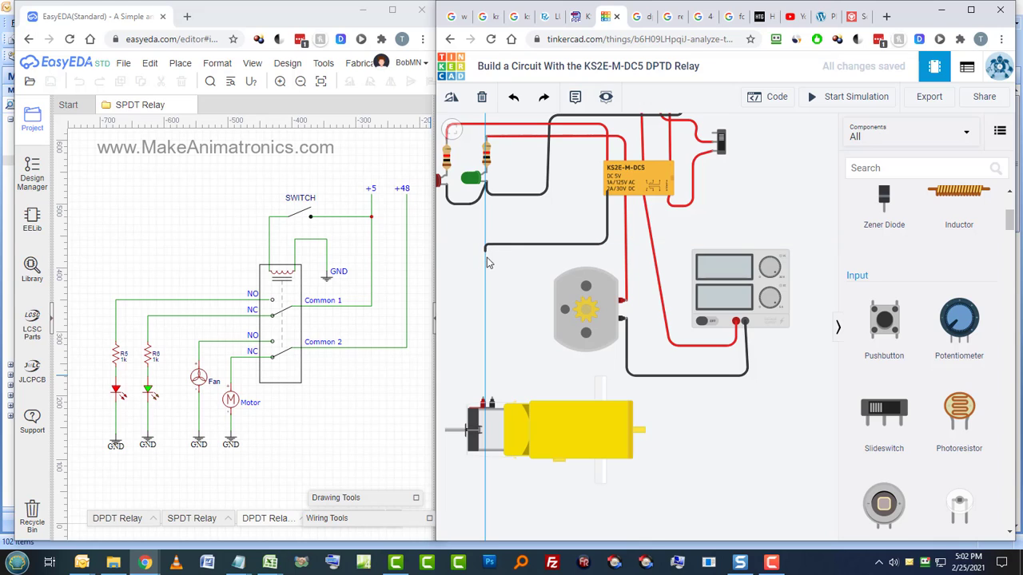
click(483, 400)
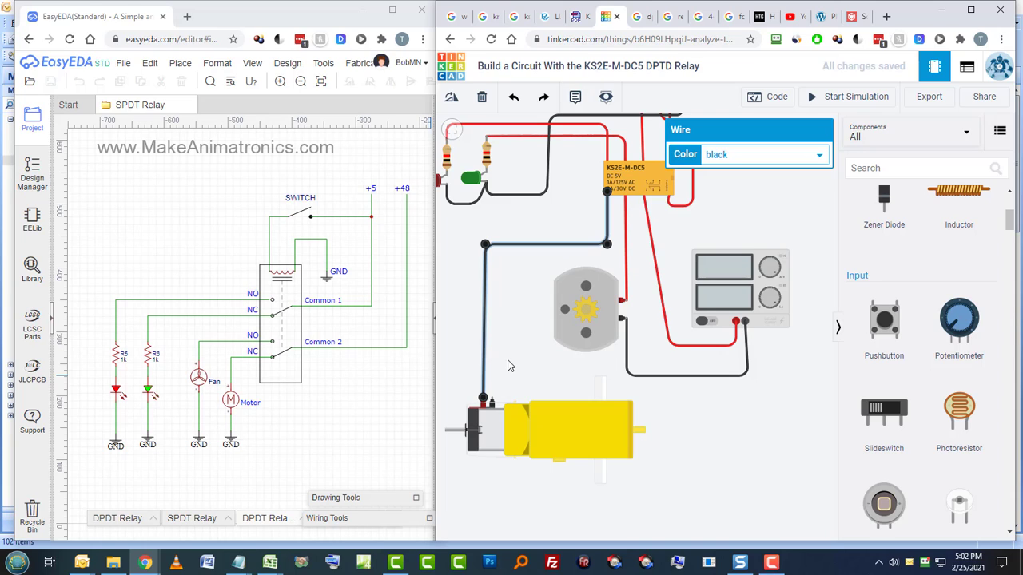
Wire the gearmotor's black terminal to the lower power supply's negative terminal with four bends, routing it between the two motors.
click(491, 400)
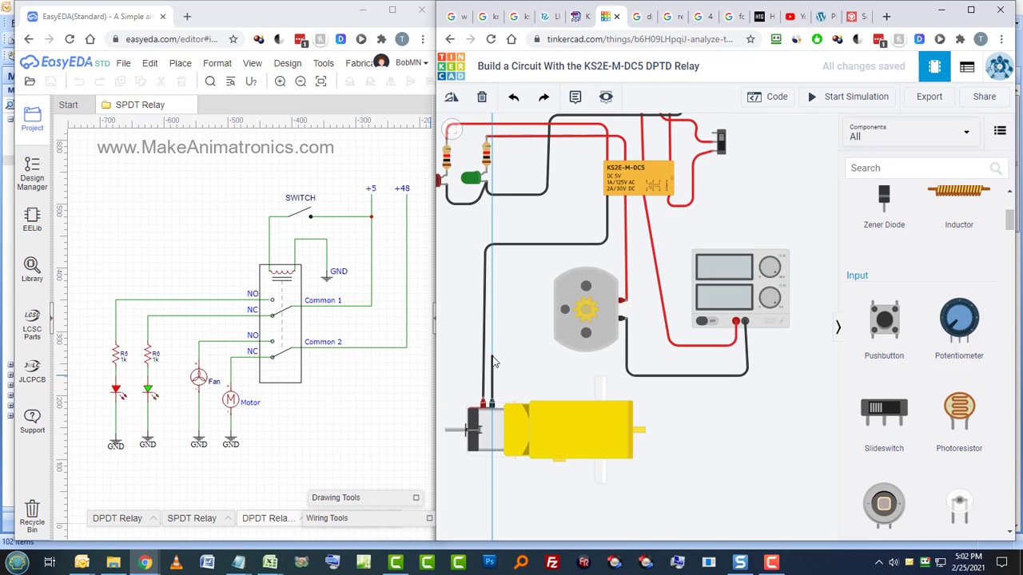
click(492, 356)
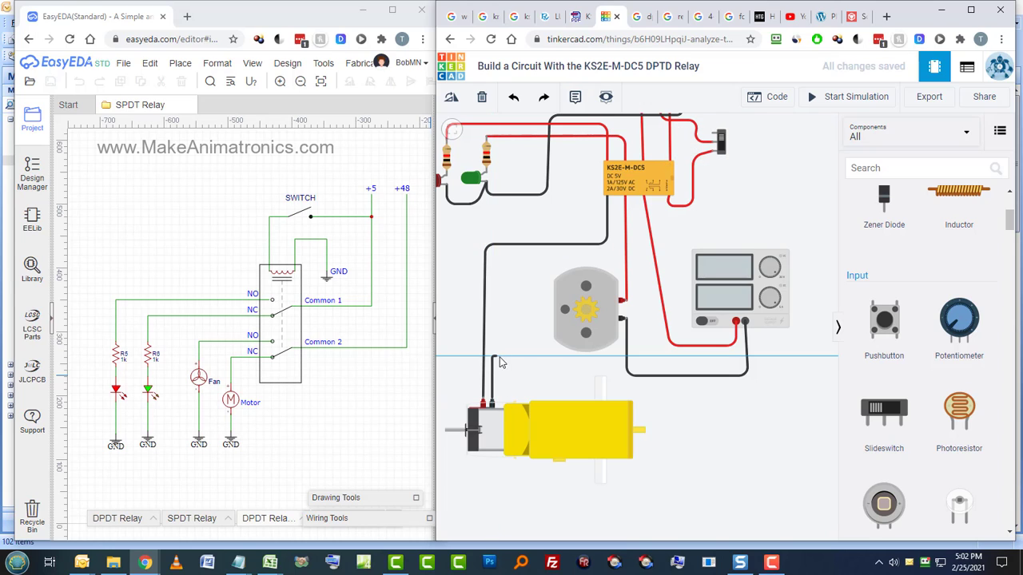
click(616, 357)
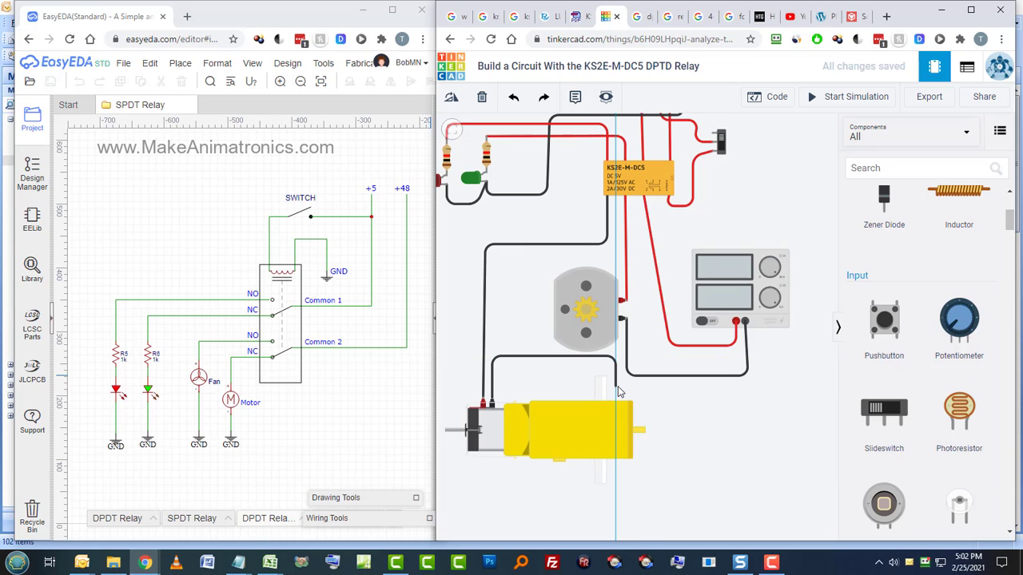
click(617, 386)
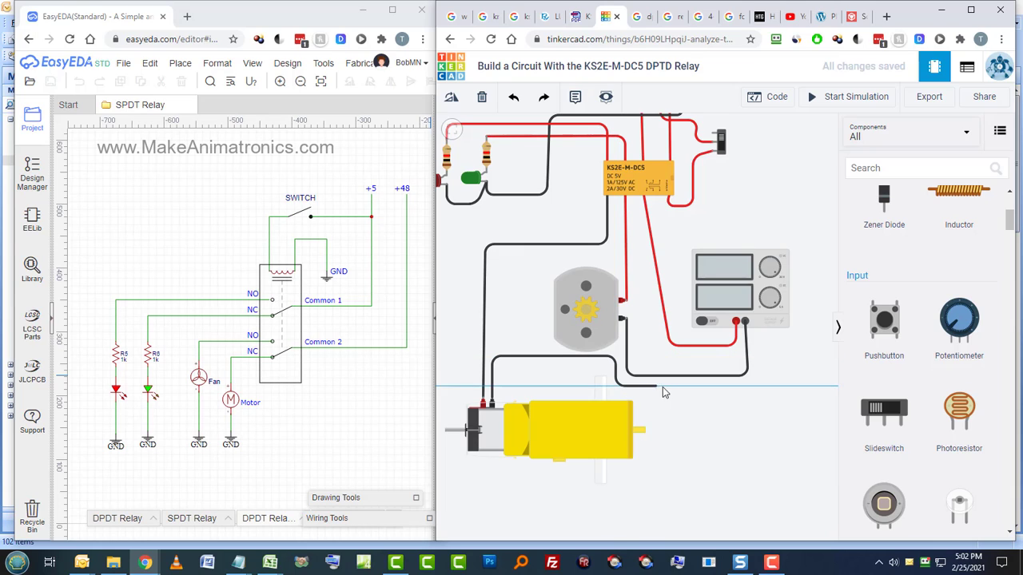
click(764, 388)
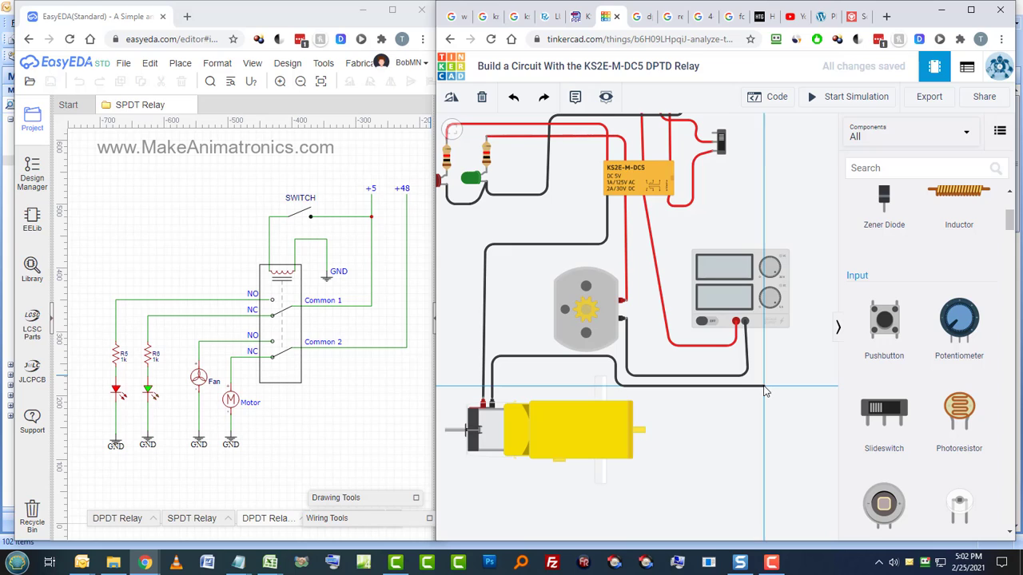
click(745, 321)
click(736, 436)
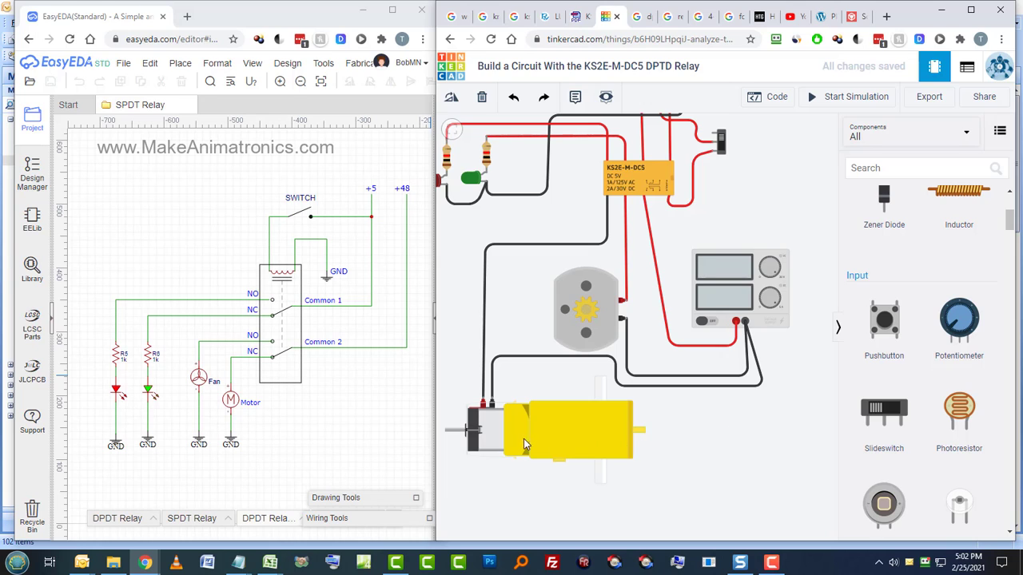
Start the simulation of the completed relay circuit.
drag(694, 462, 721, 474)
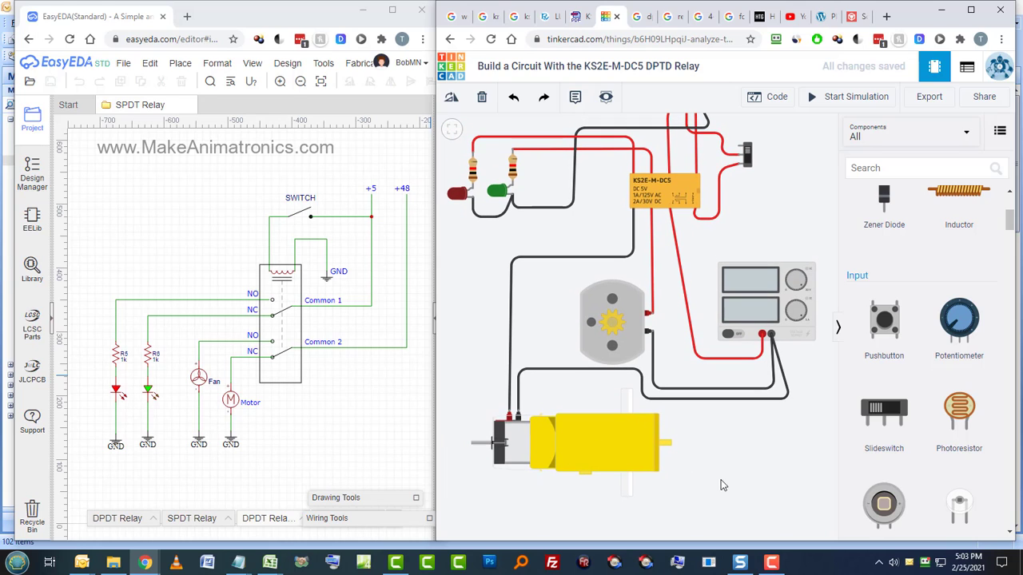
key(f)
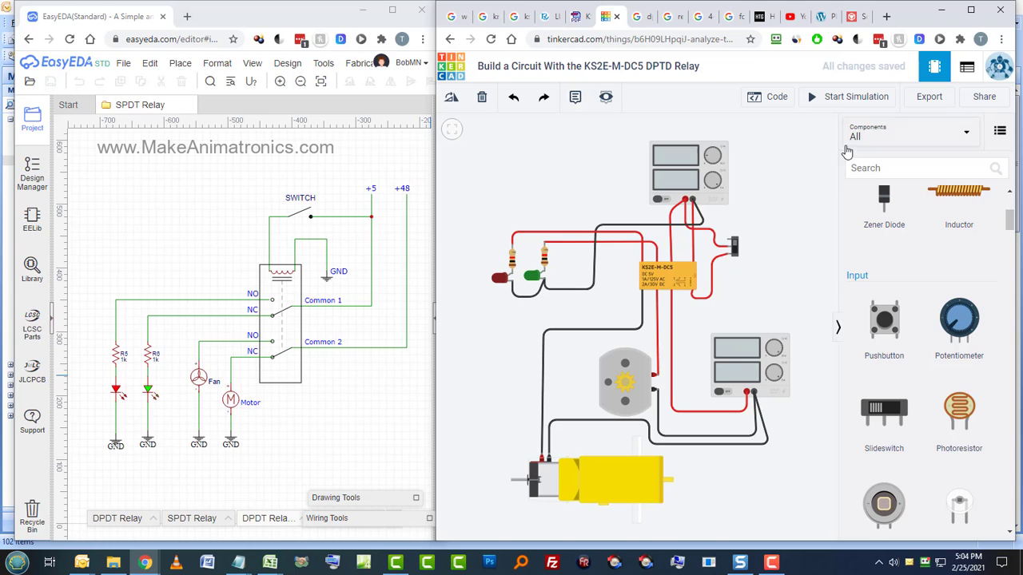
click(842, 103)
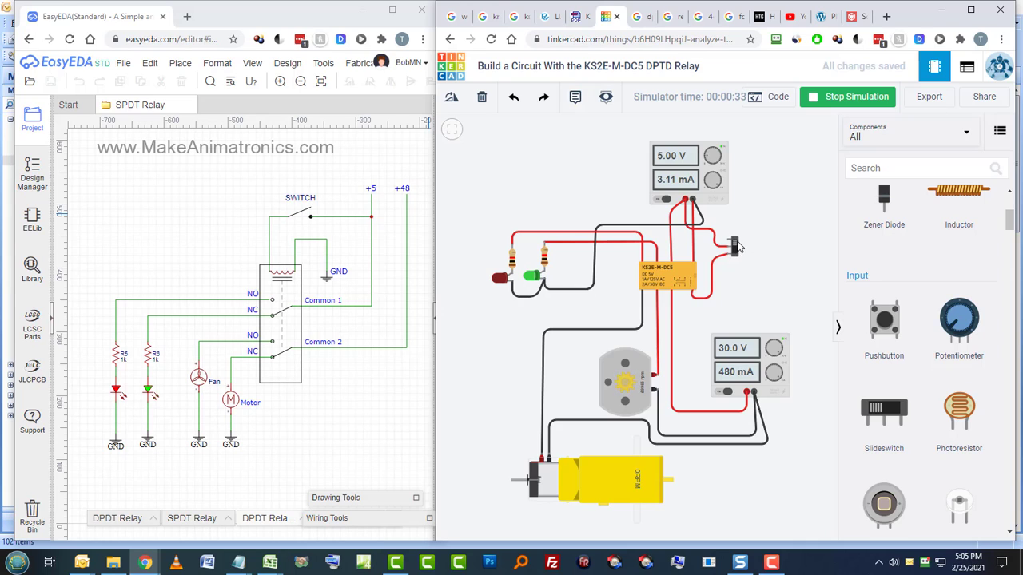
Examine the slideswitch wiring, the relay, the LEDs, both motors and the power supply readings in the running simulation.
scroll(740, 241, up, 4)
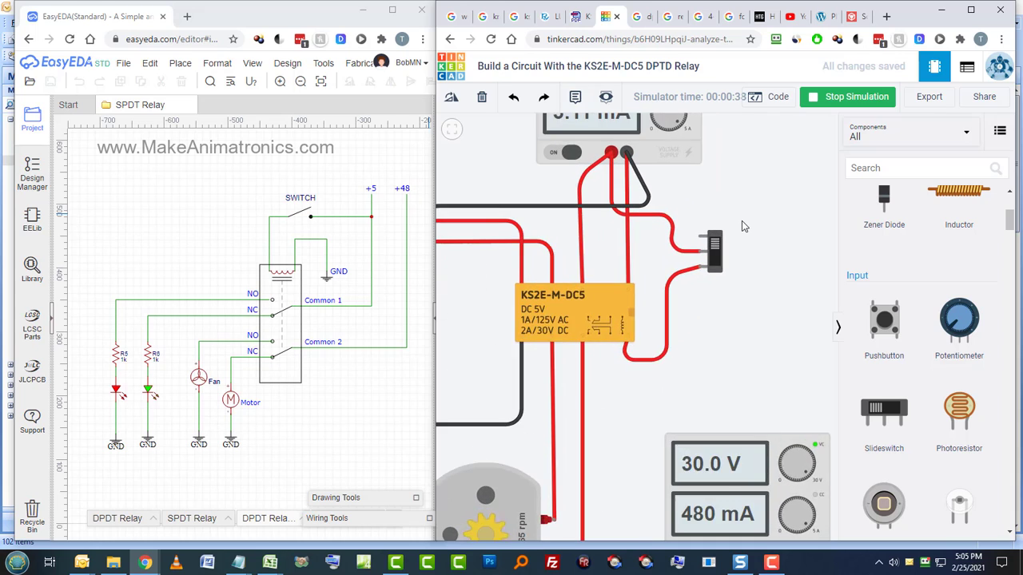
scroll(741, 224, up, 3)
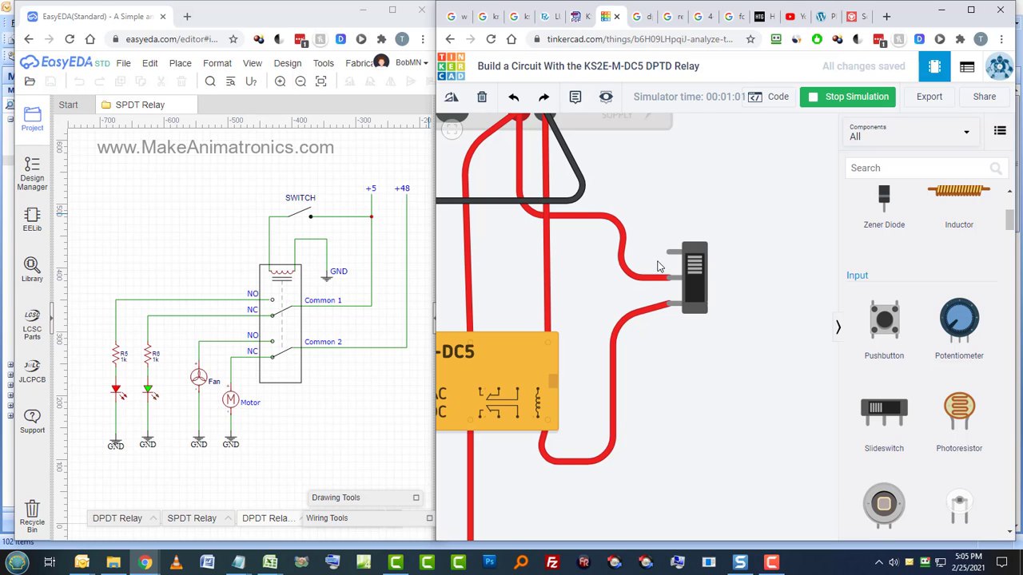
scroll(653, 264, down, 2)
scroll(651, 258, down, 2)
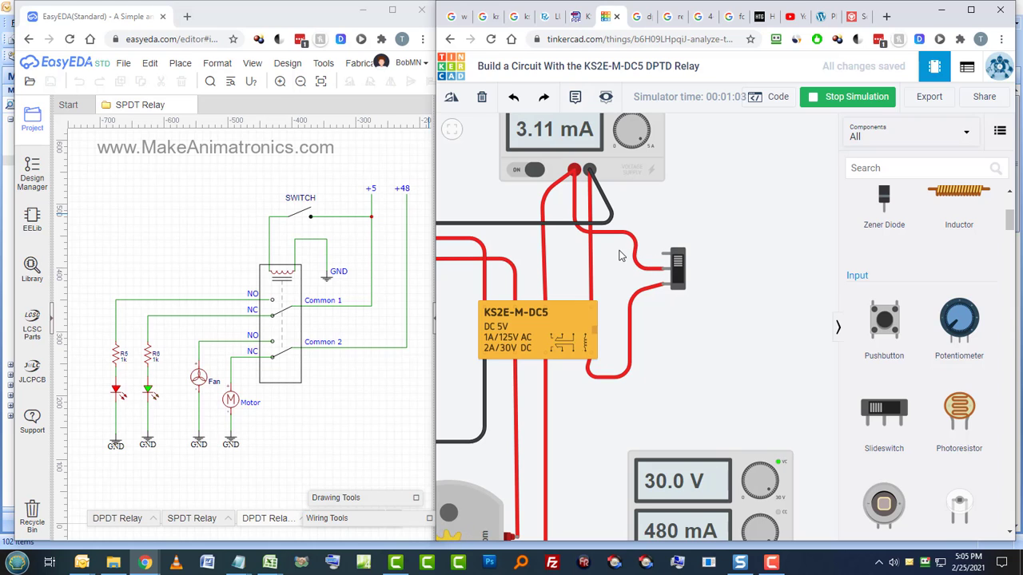
scroll(618, 263, down, 1)
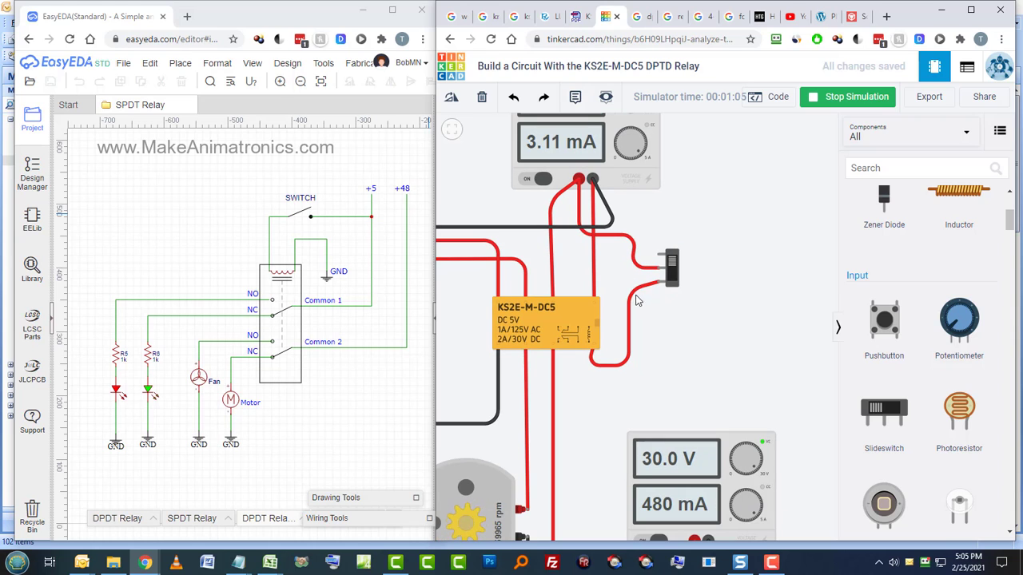
drag(705, 323, 805, 278)
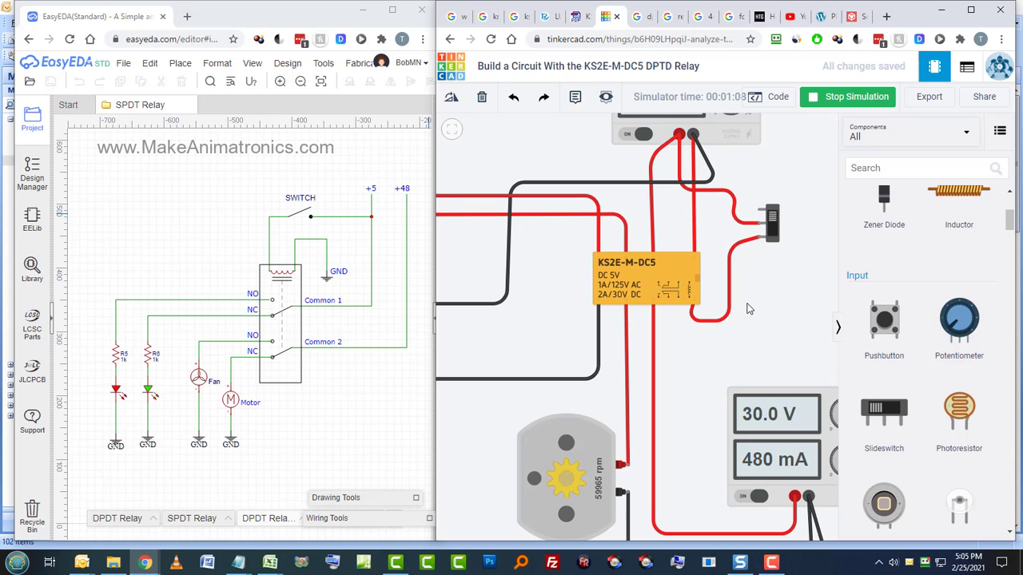
scroll(771, 300, down, 2)
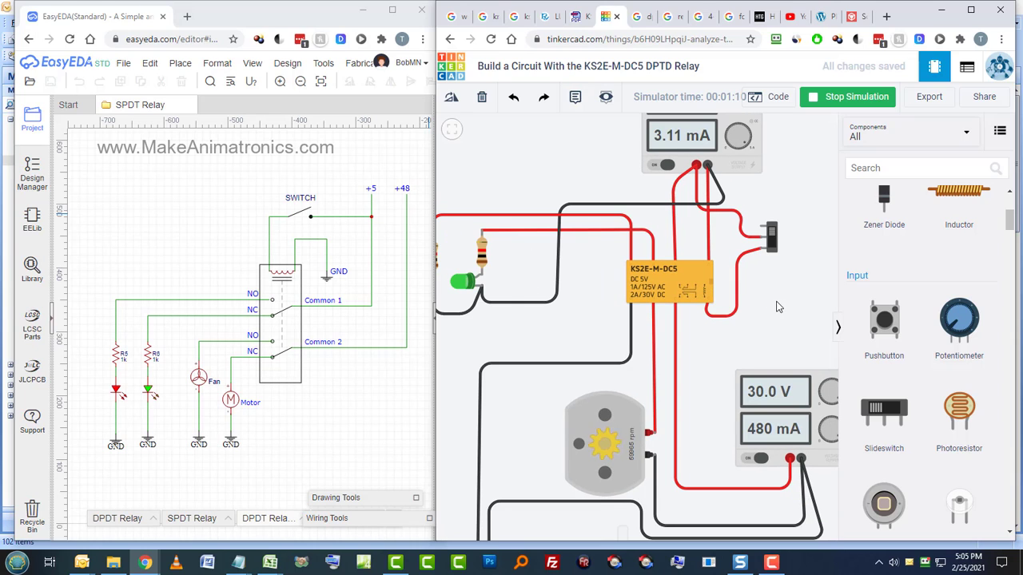
scroll(764, 297, down, 1)
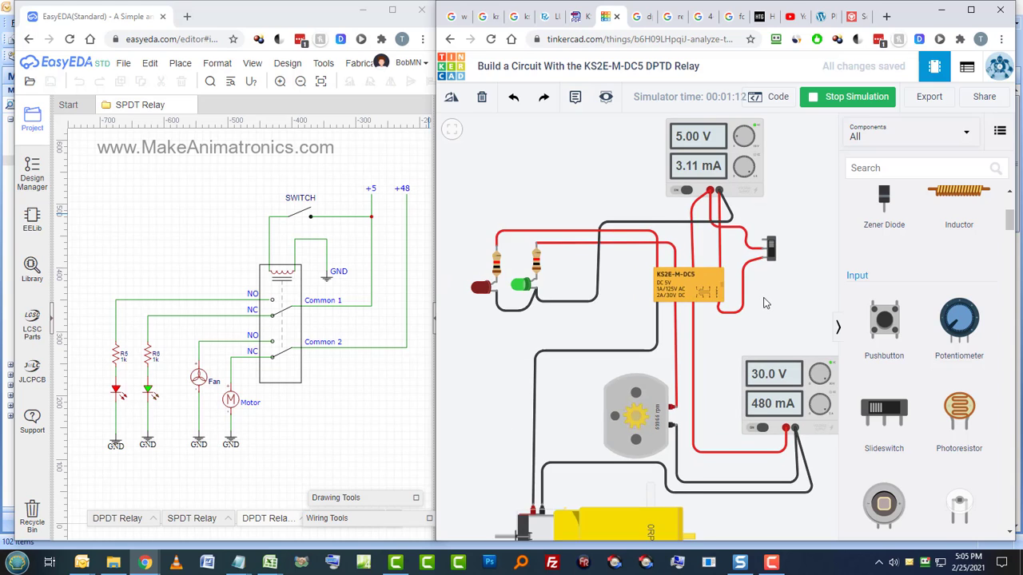
scroll(766, 298, down, 1)
drag(774, 302, 770, 284)
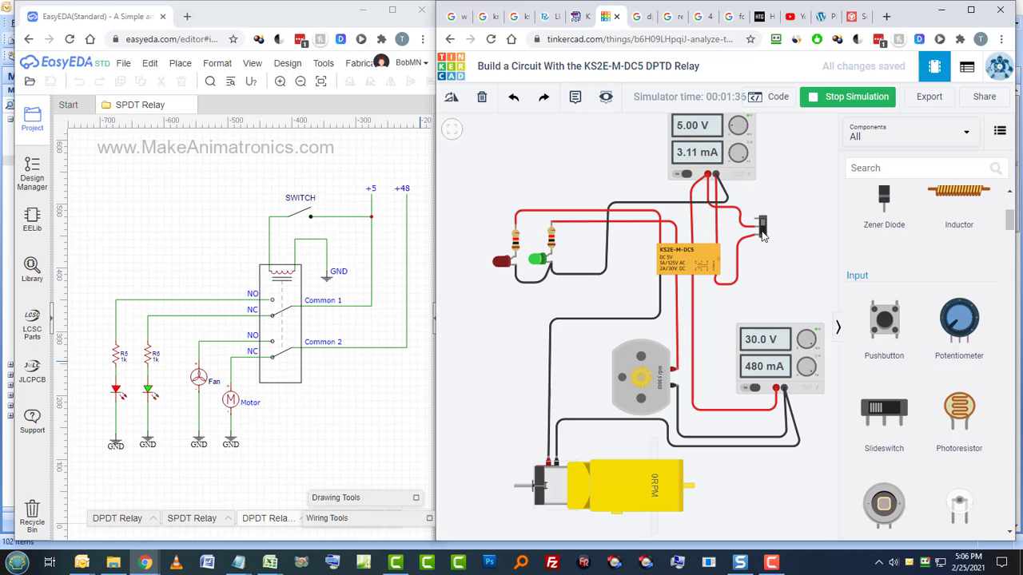
Flip the slideswitch to energize the relay and check the speed readings of the DC motor and gearmotor.
click(763, 232)
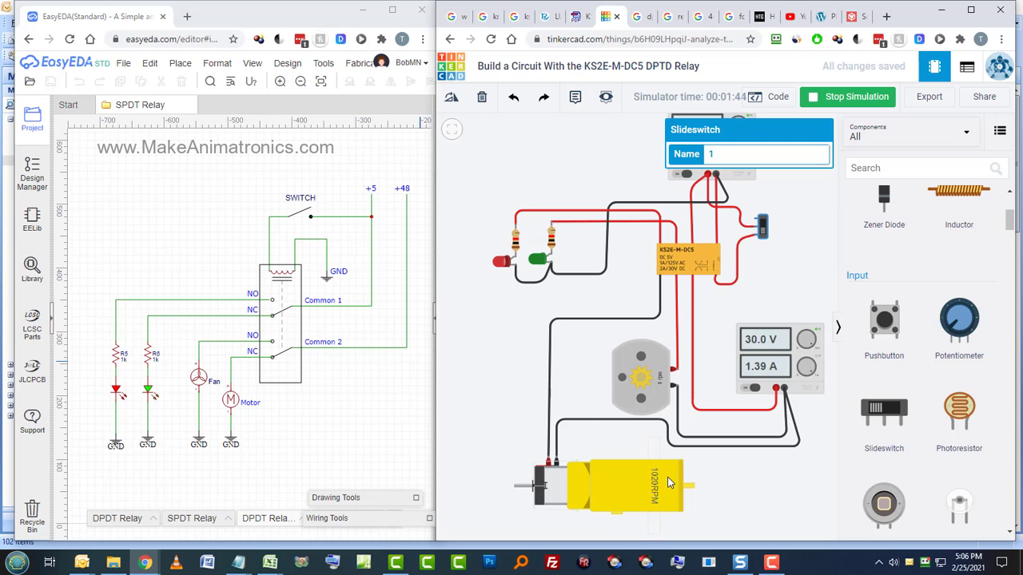
scroll(639, 434, up, 4)
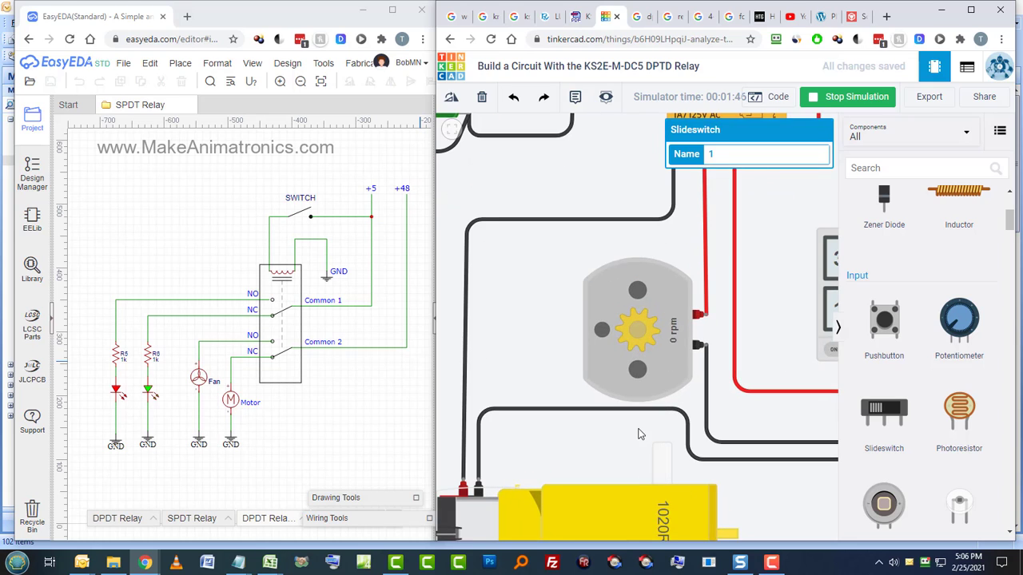
drag(618, 442, 581, 264)
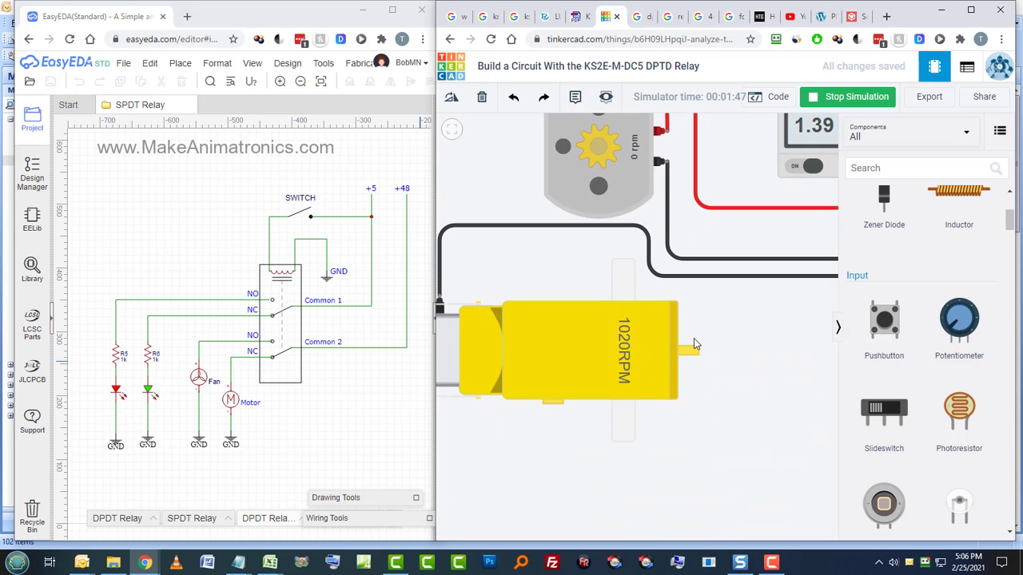
scroll(692, 336, down, 2)
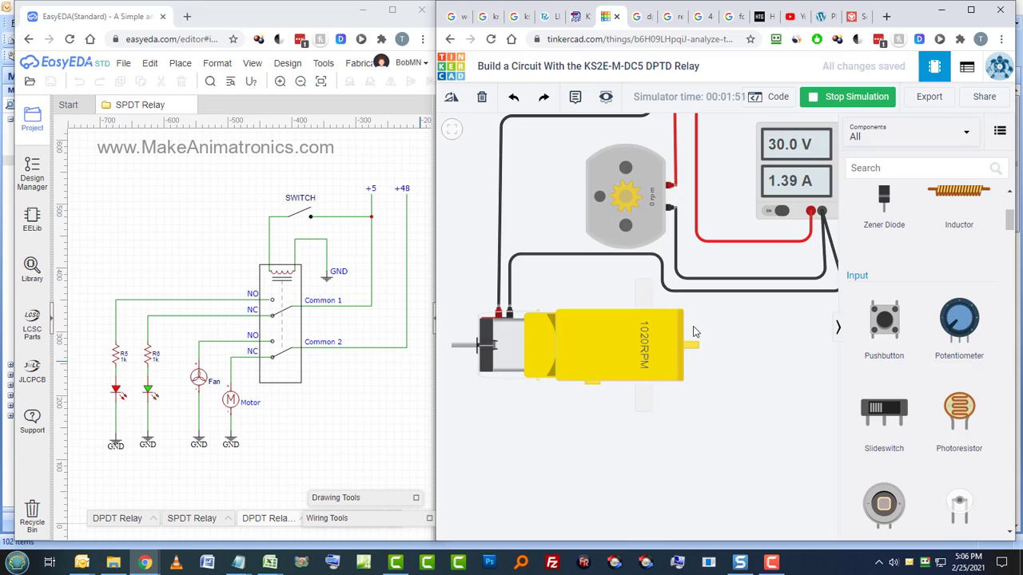
scroll(693, 331, down, 2)
drag(746, 346, 722, 475)
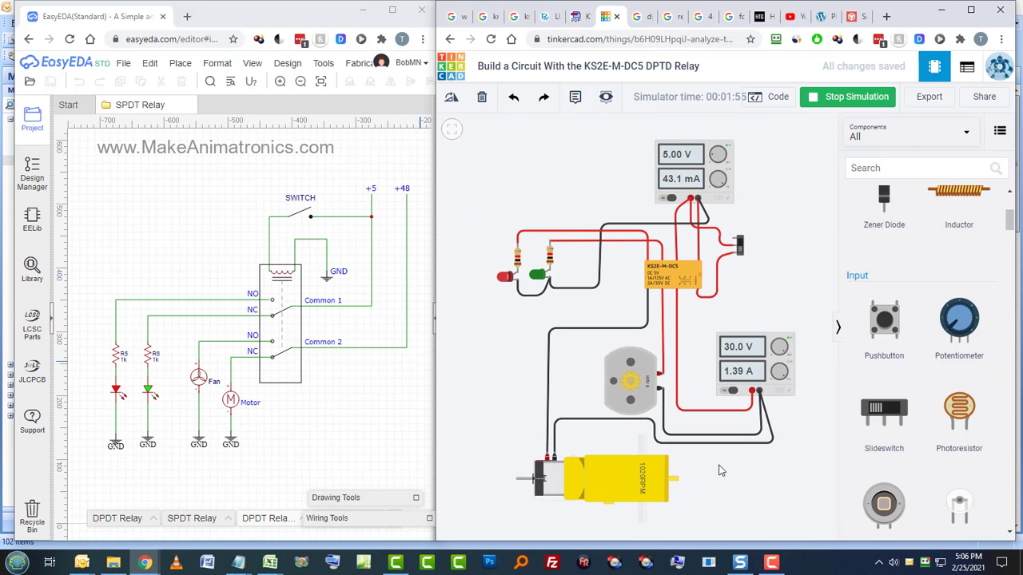